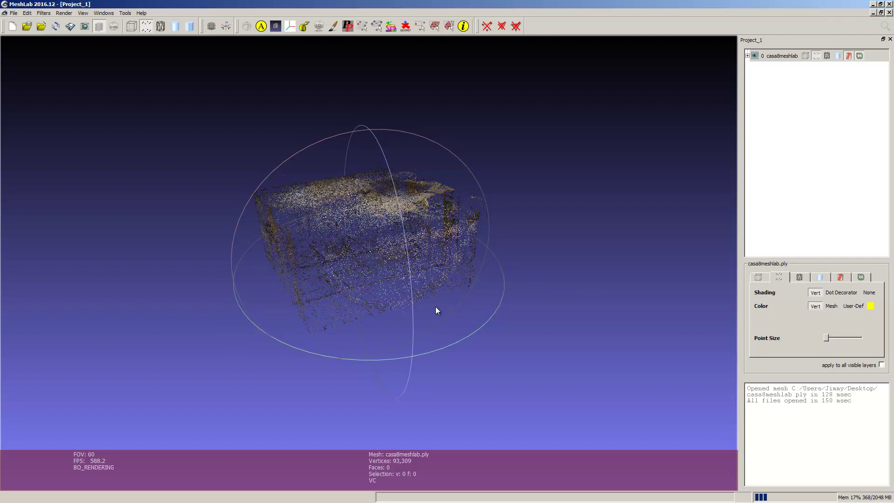
Examine the casa8meshlab point cloud from several angles and up close.
{"action": "left_click_drag", "start_coordinate": [303, 283], "coordinate": [177, 258]}
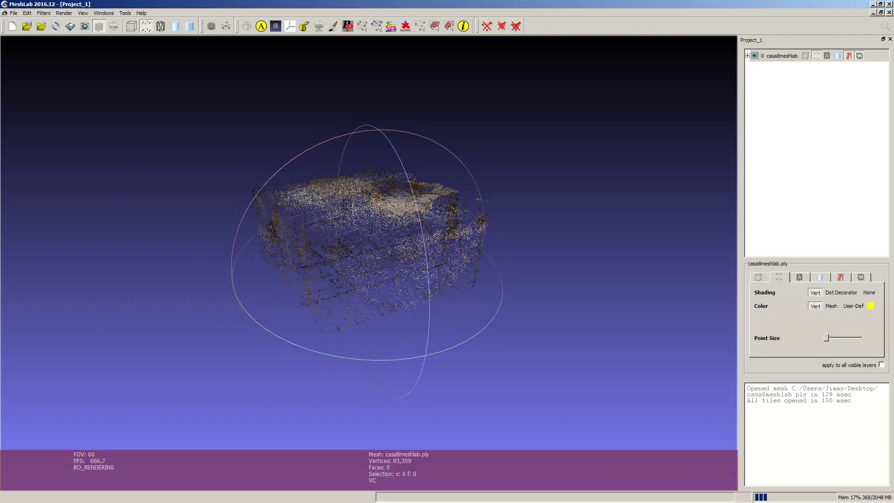
{"action": "left_click_drag", "start_coordinate": [238, 372], "coordinate": [83, 314]}
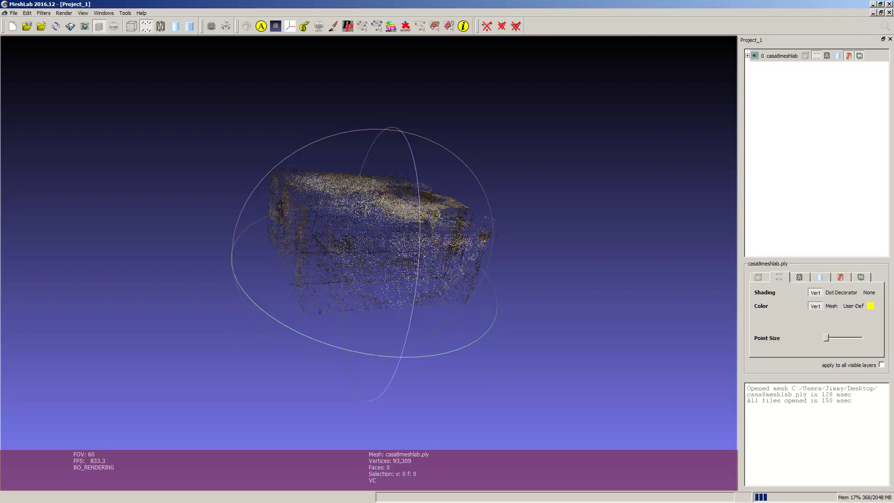
{"action": "left_click_drag", "start_coordinate": [291, 222], "coordinate": [186, 163]}
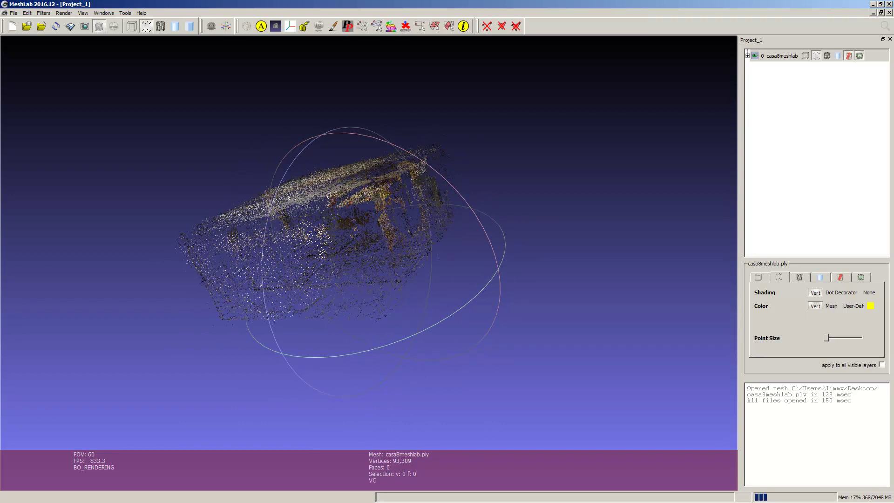
{"action": "left_click_drag", "start_coordinate": [280, 344], "coordinate": [335, 238]}
{"action": "scroll", "coordinate": [450, 250], "scroll_direction": "up", "scroll_amount": 2, "text": "ctrl"}
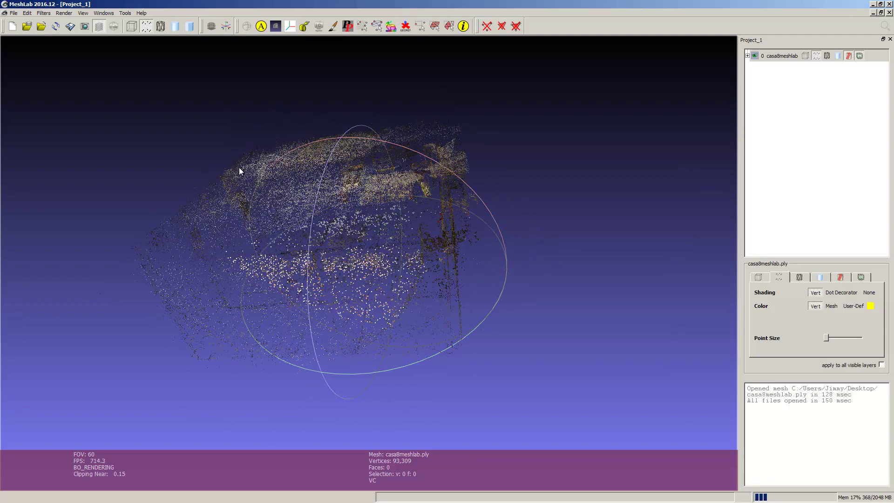
{"action": "left_click_drag", "start_coordinate": [239, 170], "coordinate": [195, 144]}
Export the point cloud to the Desktop as casa8meshlab_ascii.ply with vertex color and normals included and binary encoding disabled.
{"action": "left_click", "coordinate": [14, 12]}
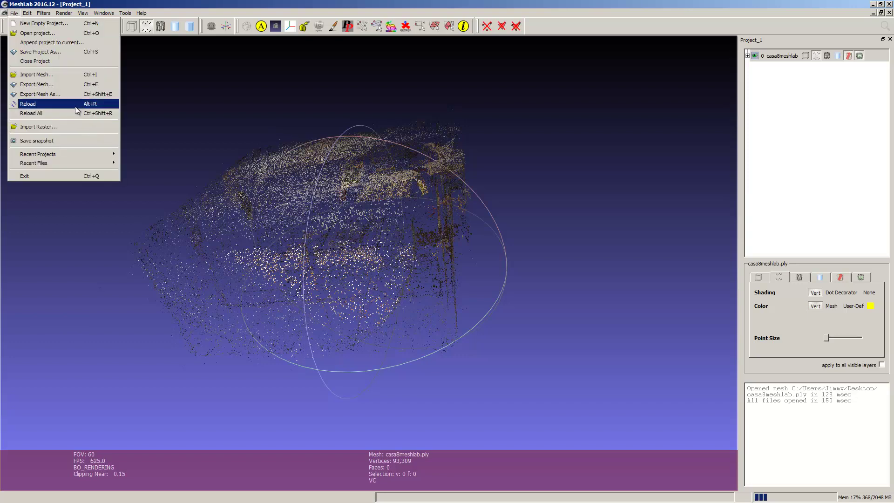
{"action": "left_click", "coordinate": [69, 94]}
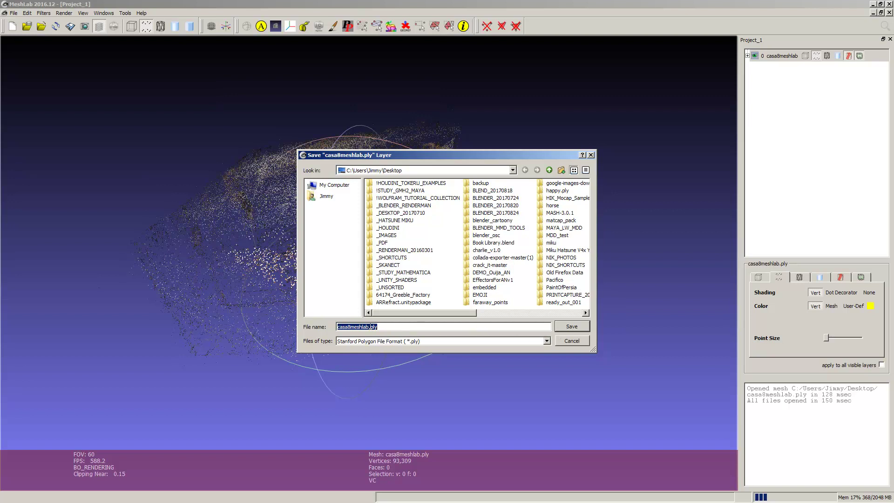
{"action": "left_click", "coordinate": [370, 326]}
{"action": "left_click", "coordinate": [569, 326]}
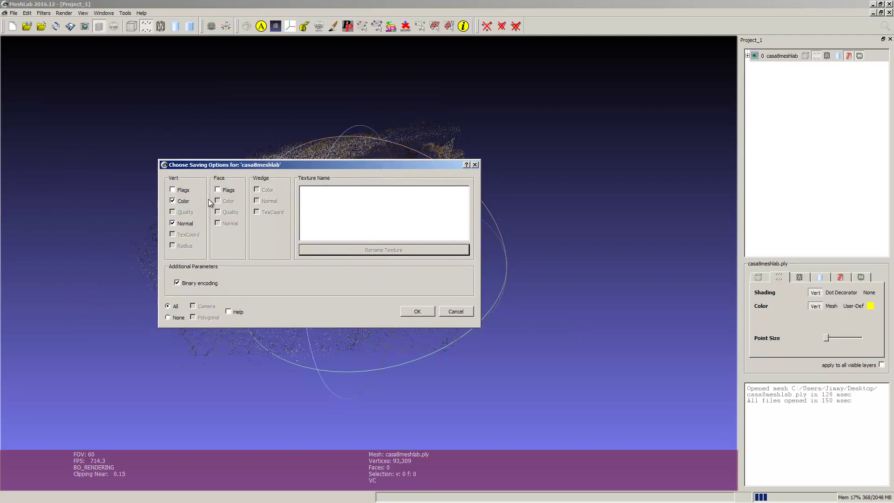
{"action": "left_click_drag", "start_coordinate": [318, 165], "coordinate": [400, 183]}
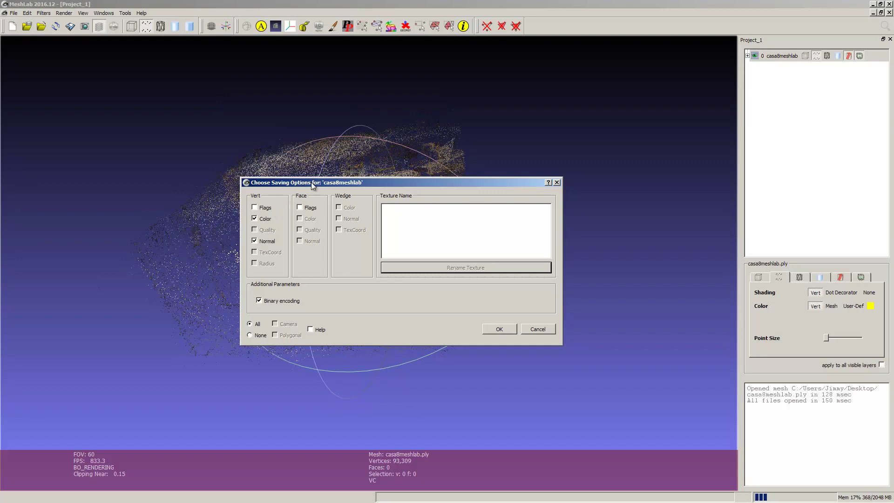
{"action": "mouse_move", "coordinate": [391, 186]}
{"action": "left_mouse_down"}
{"action": "mouse_move", "coordinate": [423, 199]}
{"action": "mouse_move", "coordinate": [396, 186]}
{"action": "left_mouse_up"}
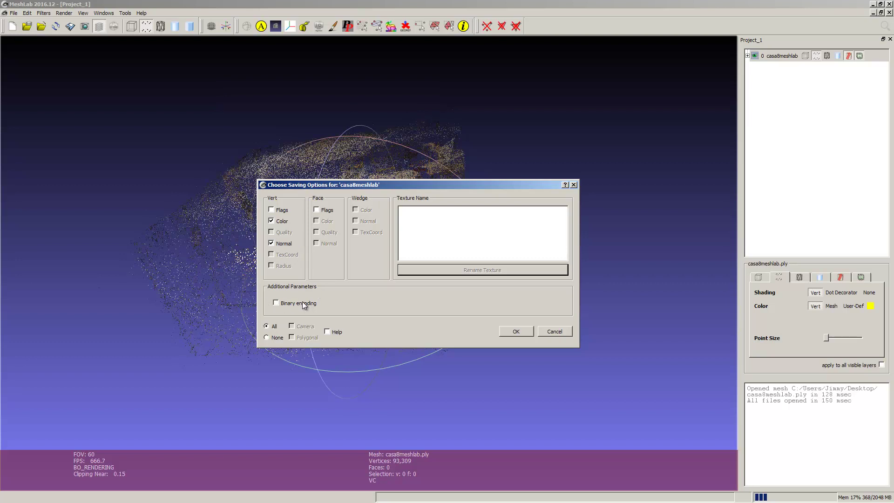
{"action": "left_click", "coordinate": [511, 331]}
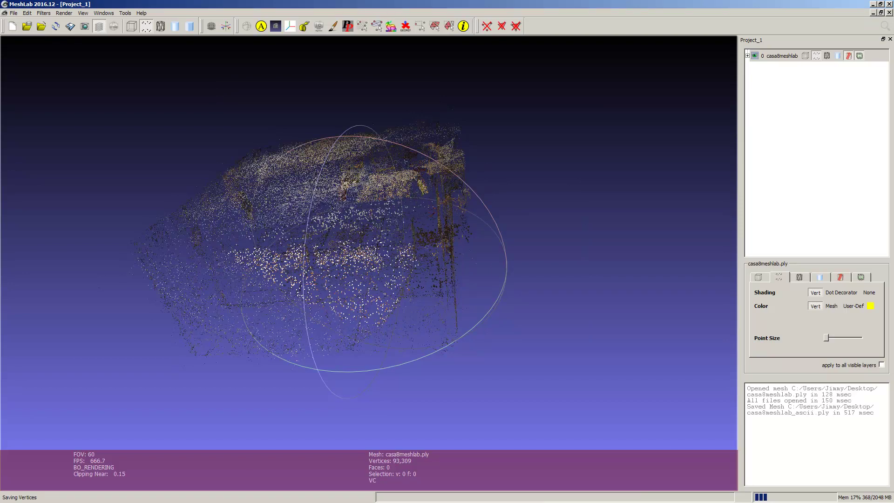
Switch to Sublime Text and open casa8meshlab_ascii.ply from the Desktop, sorting the files by newest modified date.
{"action": "key", "text": "alt+Tab"}
{"action": "double_click", "coordinate": [800, 28]}
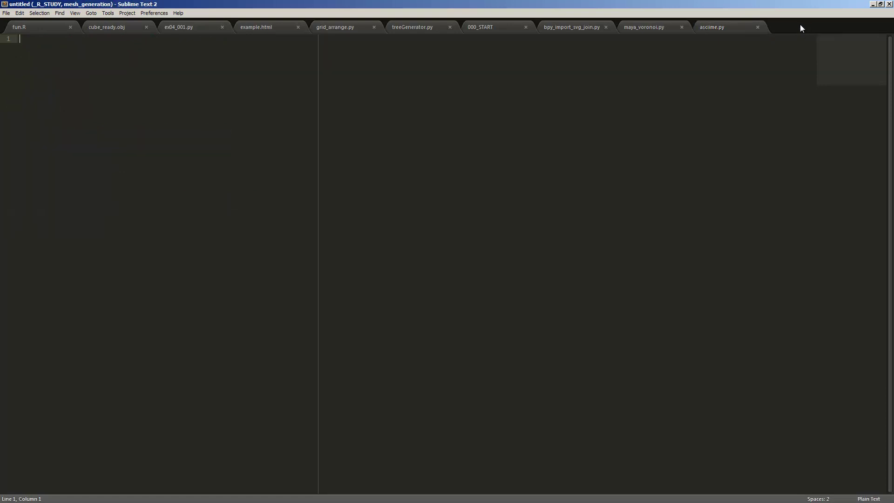
{"action": "left_click", "coordinate": [6, 13]}
{"action": "left_click", "coordinate": [16, 30]}
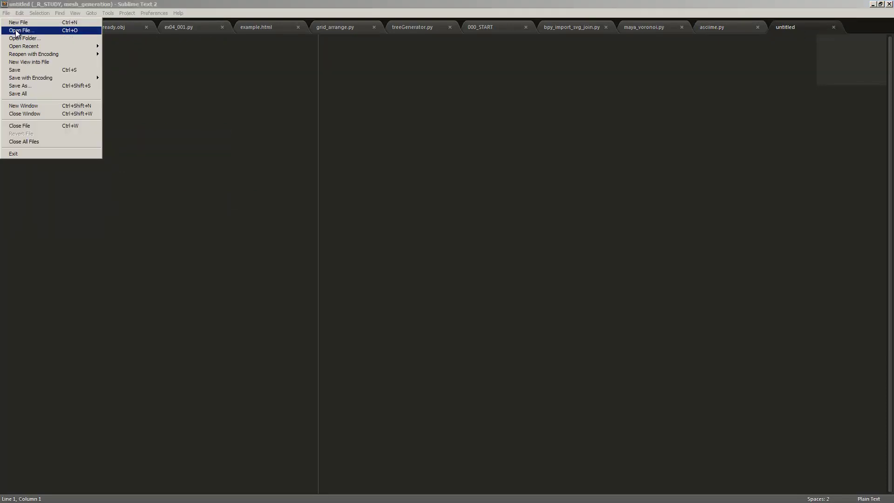
{"action": "left_click", "coordinate": [124, 76]}
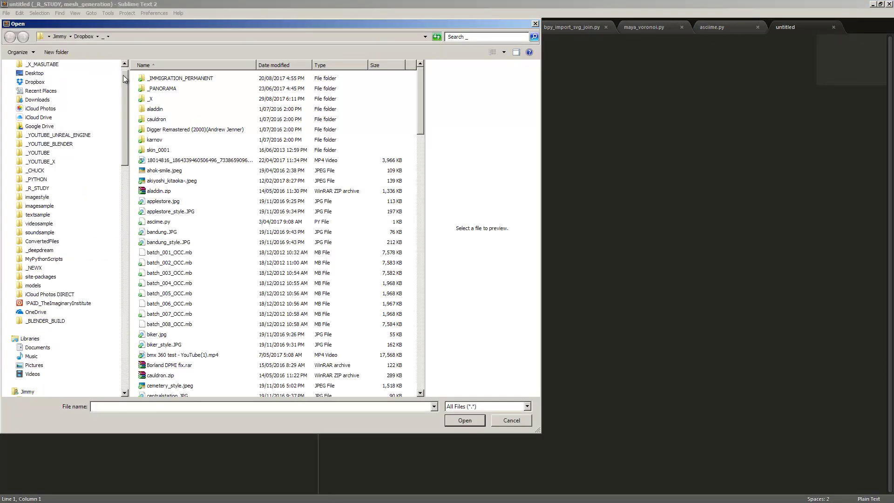
{"action": "left_click", "coordinate": [123, 76]}
{"action": "left_click", "coordinate": [84, 74]}
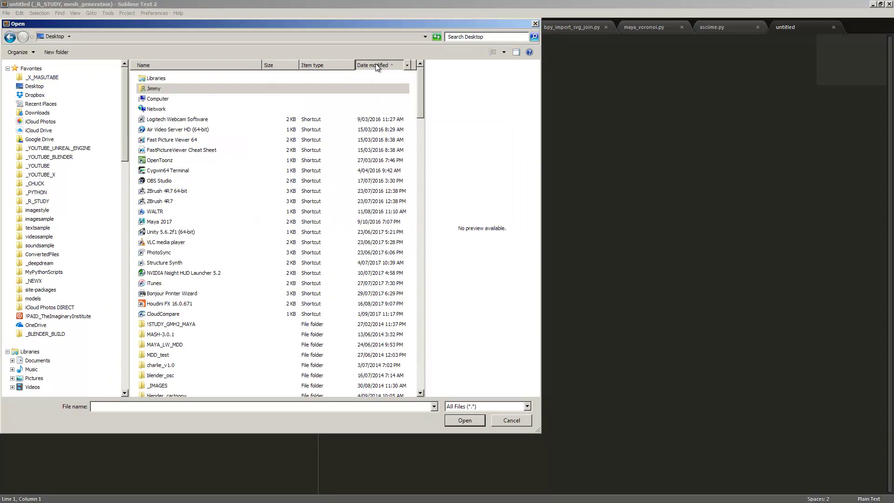
{"action": "left_click", "coordinate": [378, 66]}
{"action": "left_click", "coordinate": [420, 77]}
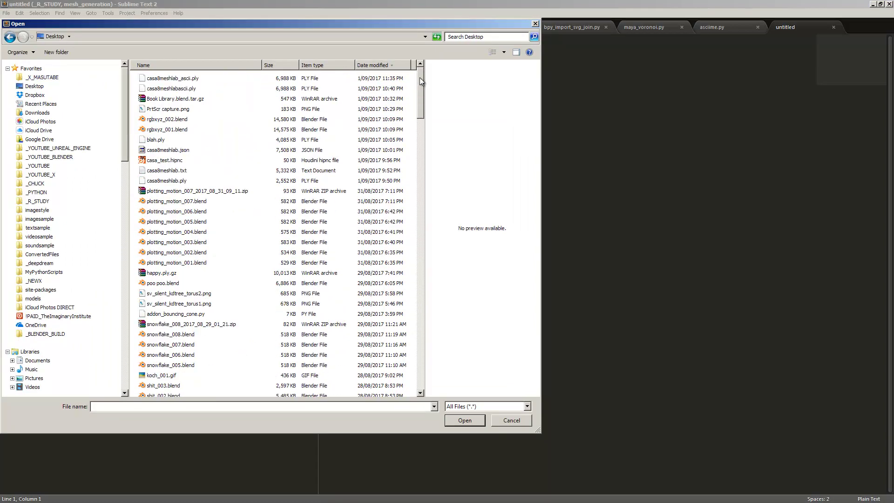
{"action": "left_click", "coordinate": [199, 80]}
{"action": "left_click", "coordinate": [458, 421]}
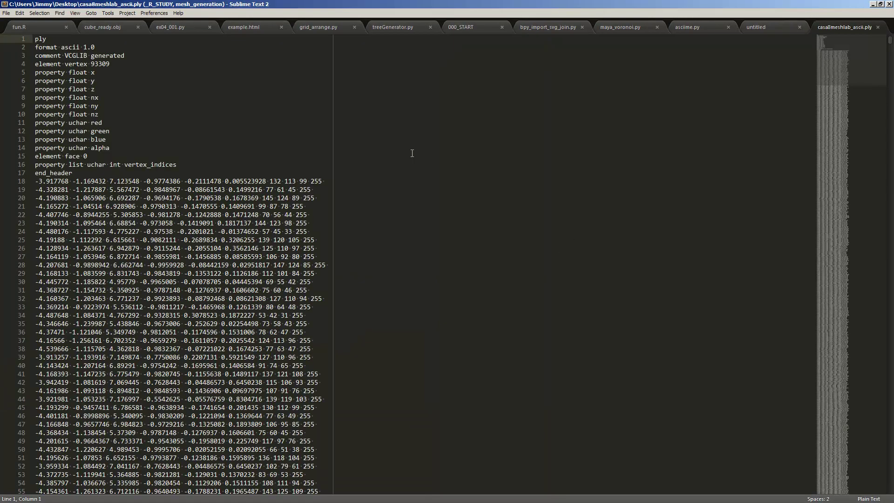
Examine the PLY header in lines 1 to 17 and the vertex data rows that start at line 18.
{"action": "left_click_drag", "start_coordinate": [35, 182], "coordinate": [64, 55]}
{"action": "left_click", "coordinate": [47, 39]}
{"action": "left_click_drag", "start_coordinate": [73, 173], "coordinate": [31, 37]}
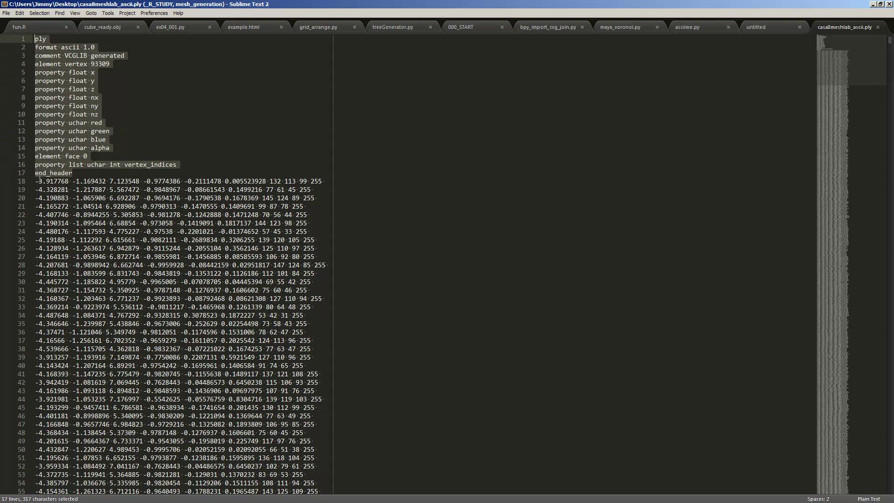
{"action": "left_click_drag", "start_coordinate": [40, 182], "coordinate": [184, 274]}
{"action": "scroll", "coordinate": [44, 105], "scroll_direction": "down", "scroll_amount": 3}
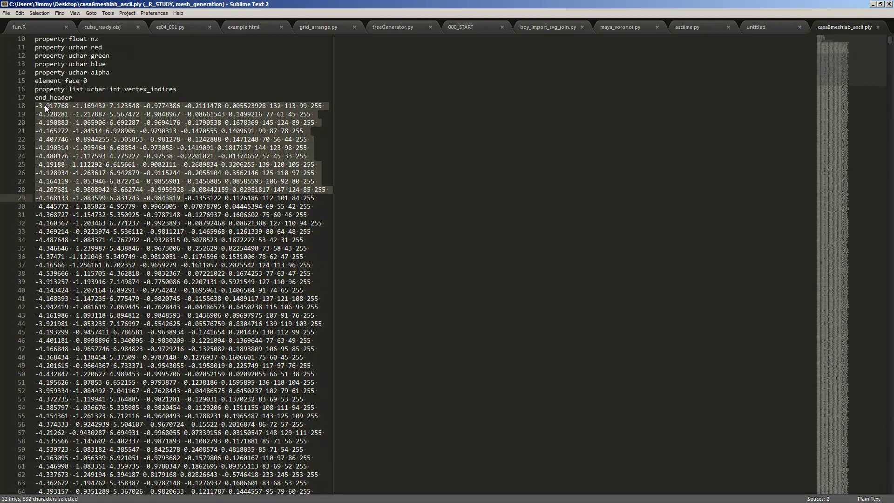
{"action": "left_click_drag", "start_coordinate": [866, 72], "coordinate": [850, 37]}
{"action": "left_click", "coordinate": [45, 181]}
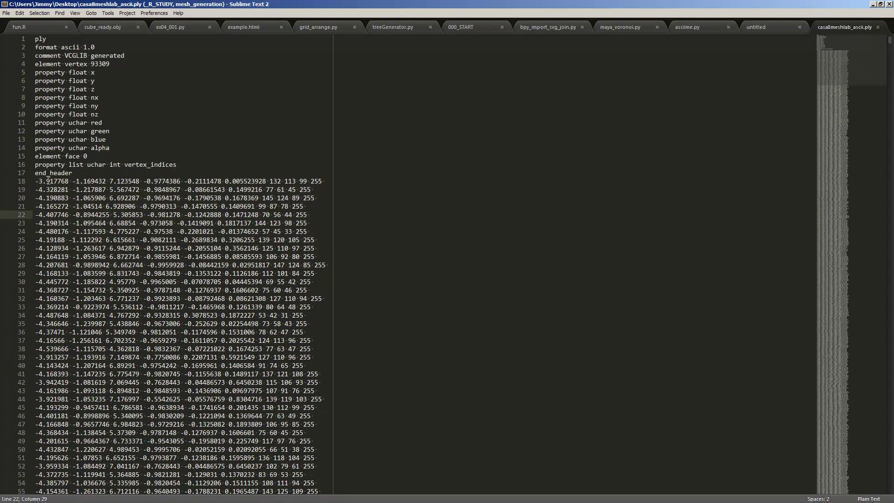
{"action": "left_click_drag", "start_coordinate": [45, 181], "coordinate": [210, 190]}
{"action": "scroll", "coordinate": [210, 191], "scroll_direction": "down", "scroll_amount": 3}
{"action": "scroll", "coordinate": [205, 196], "scroll_direction": "up", "scroll_amount": 3}
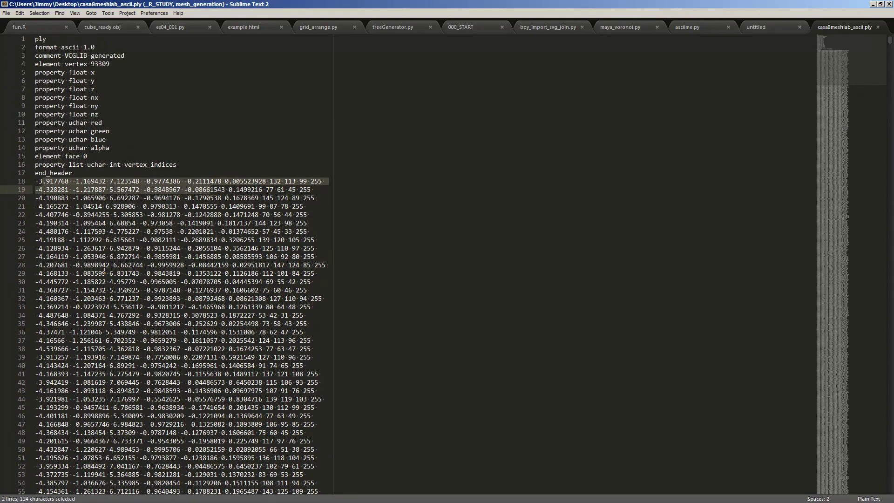
{"action": "left_click", "coordinate": [98, 265]}
Highlight the position, normal and RGBA color values of line 18 in turn, and skim the remaining vertex rows.
{"action": "left_click", "coordinate": [38, 181]}
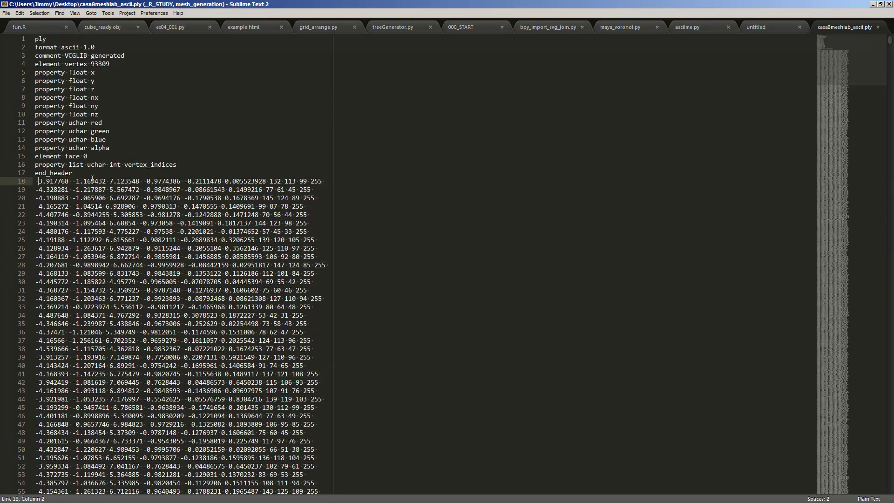
{"action": "key", "text": "shift+Right"}
{"action": "left_click_drag", "start_coordinate": [139, 181], "coordinate": [33, 181]}
{"action": "left_click_drag", "start_coordinate": [144, 181], "coordinate": [266, 181]}
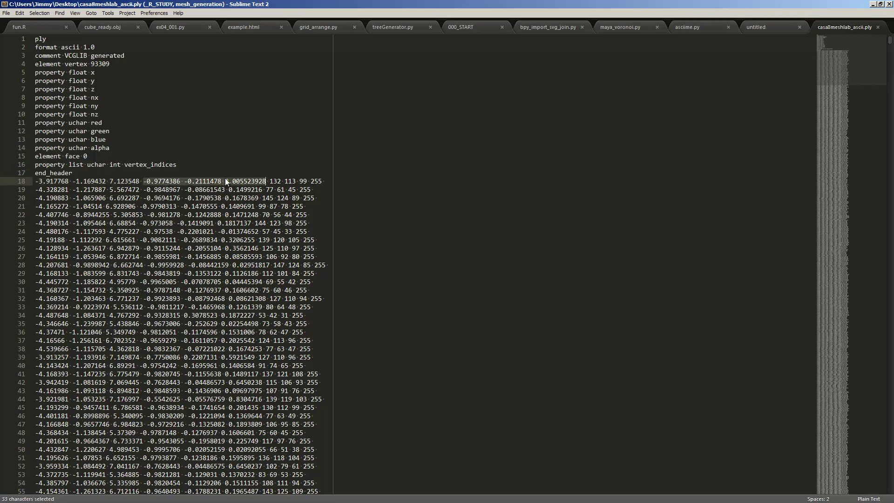
{"action": "left_click", "coordinate": [269, 181]}
{"action": "key", "text": "shift+Right"}
{"action": "key", "text": "shift+Right"}
{"action": "key", "text": "shift+Right"}
{"action": "key", "text": "shift+Right"}
{"action": "key", "text": "shift+Right"}
{"action": "key", "text": "shift+Right"}
{"action": "key", "text": "shift+Right"}
{"action": "key", "text": "shift+Right"}
{"action": "key", "text": "shift+Right"}
{"action": "key", "text": "shift+Right"}
{"action": "key", "text": "shift+Right"}
{"action": "key", "text": "shift+Right"}
{"action": "key", "text": "shift+Right"}
{"action": "key", "text": "shift+Right"}
{"action": "key", "text": "shift+Right"}
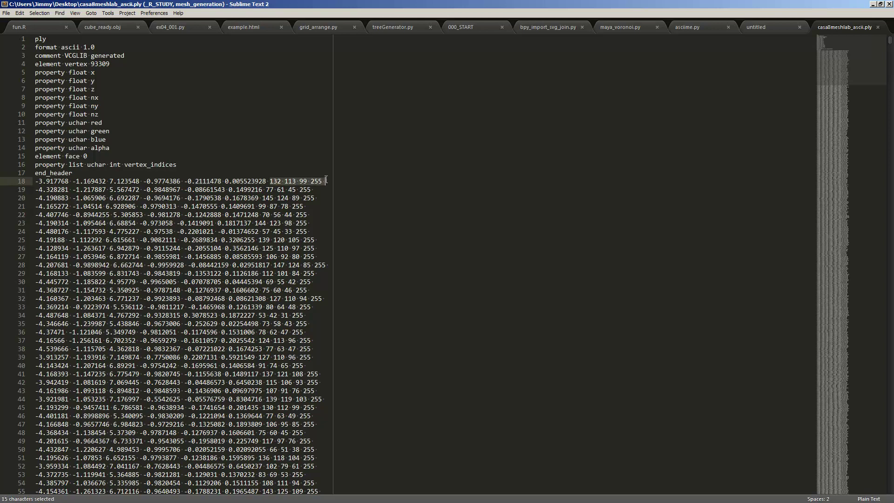
{"action": "left_click_drag", "start_coordinate": [310, 181], "coordinate": [327, 181]}
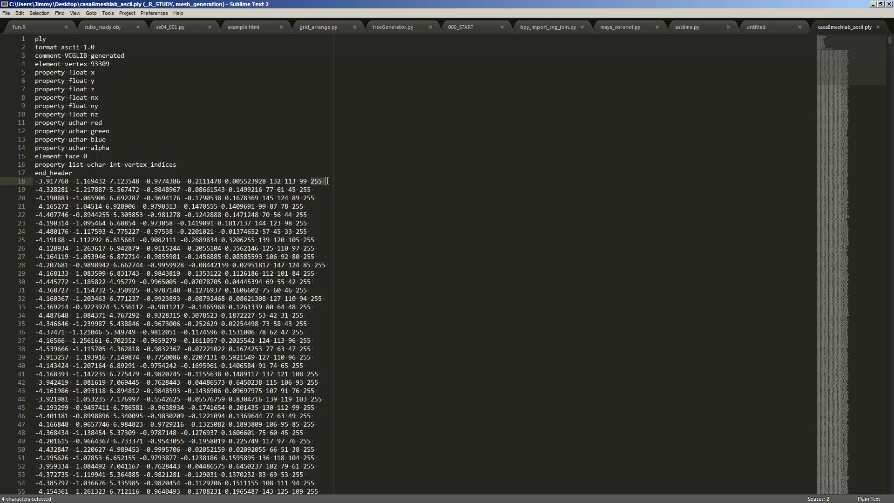
{"action": "scroll", "coordinate": [549, 169], "scroll_direction": "down", "scroll_amount": 5}
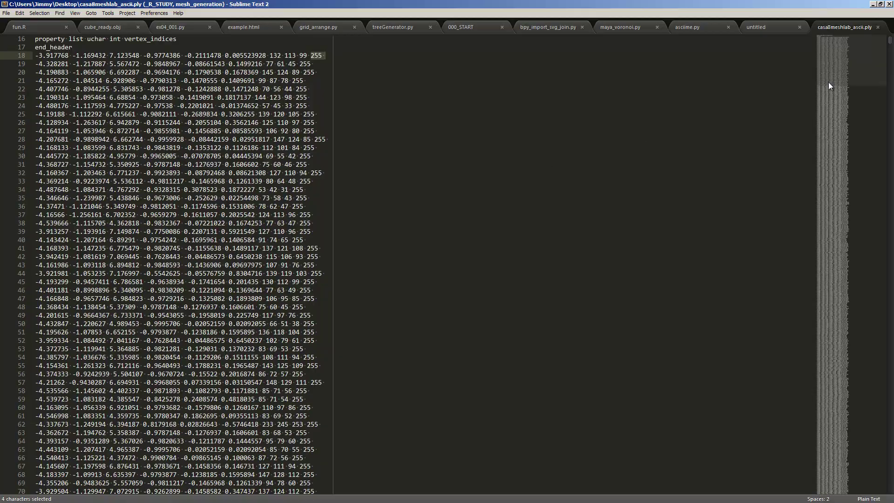
{"action": "left_click_drag", "start_coordinate": [828, 86], "coordinate": [834, 449]}
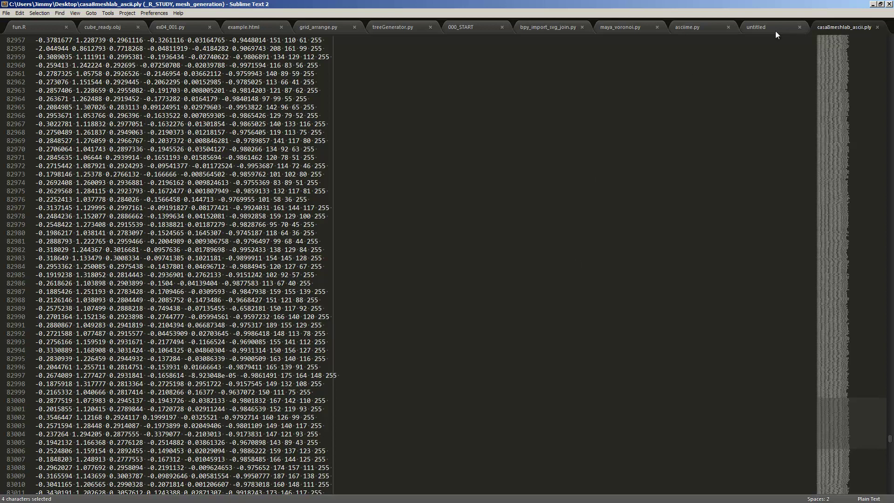
Return to MeshLab to inspect the point cloud again, and bring up the rgbxyz_007.blend project in Blender.
{"action": "left_click", "coordinate": [872, 4]}
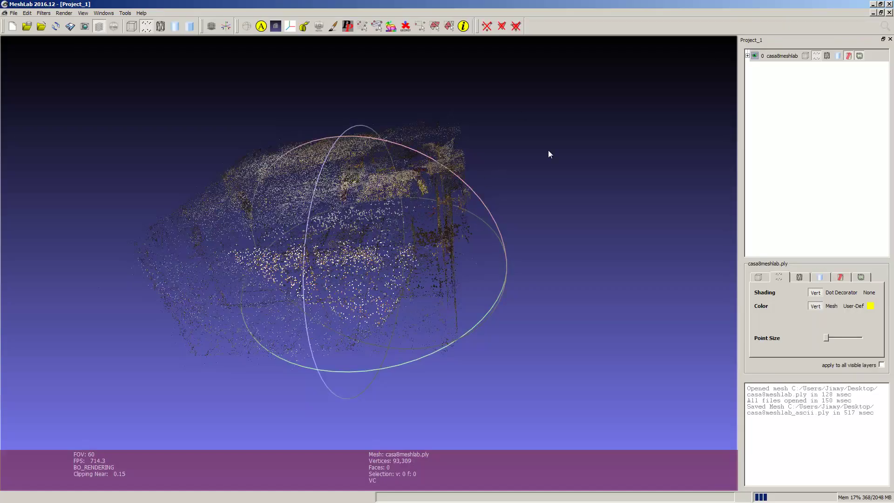
{"action": "left_click_drag", "start_coordinate": [548, 152], "coordinate": [526, 158]}
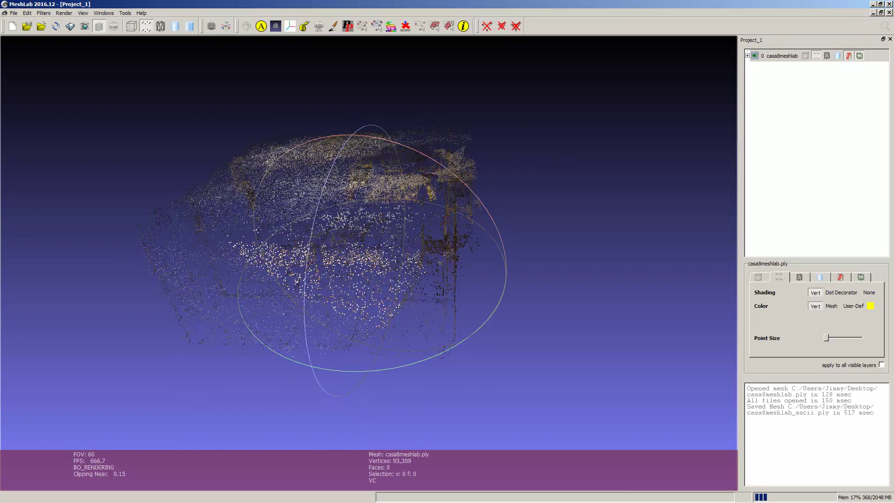
{"action": "left_click_drag", "start_coordinate": [79, 307], "coordinate": [71, 328]}
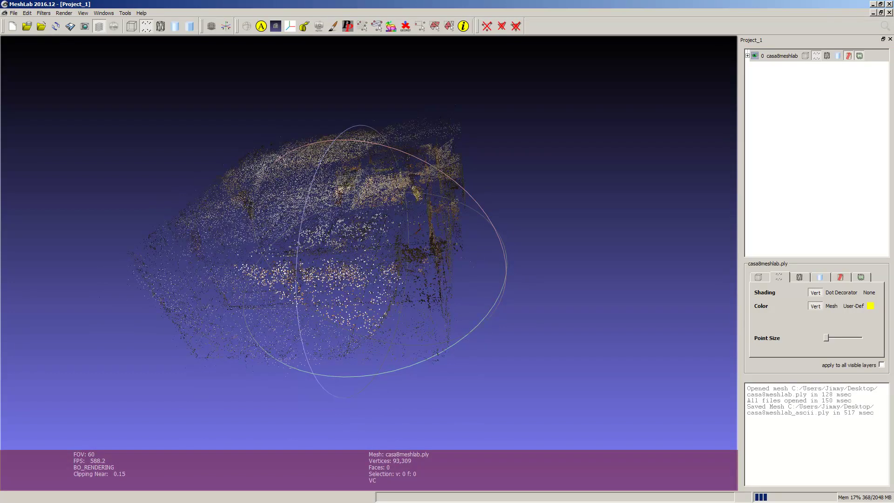
{"action": "key", "text": "alt+Tab"}
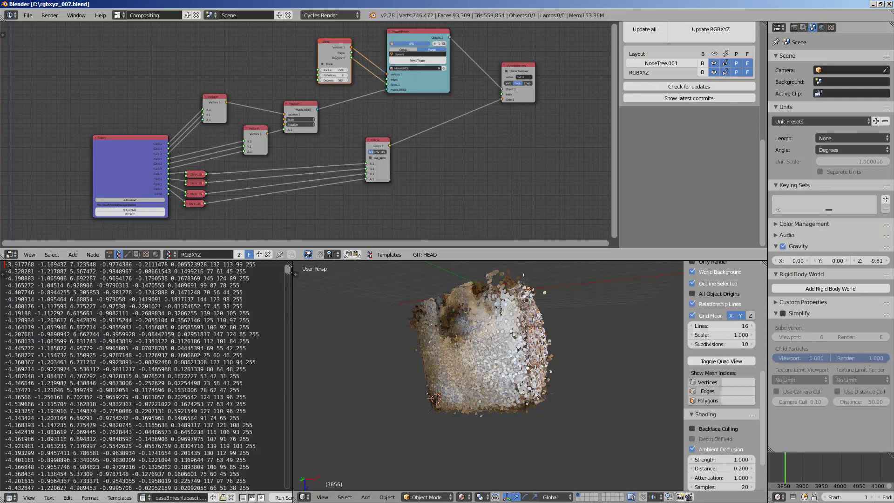
Switch back to Sublime Text and select header lines 1 to 17 of casa8meshlab_ascii.ply, from ply through end_header.
{"action": "key", "text": "alt+Tab"}
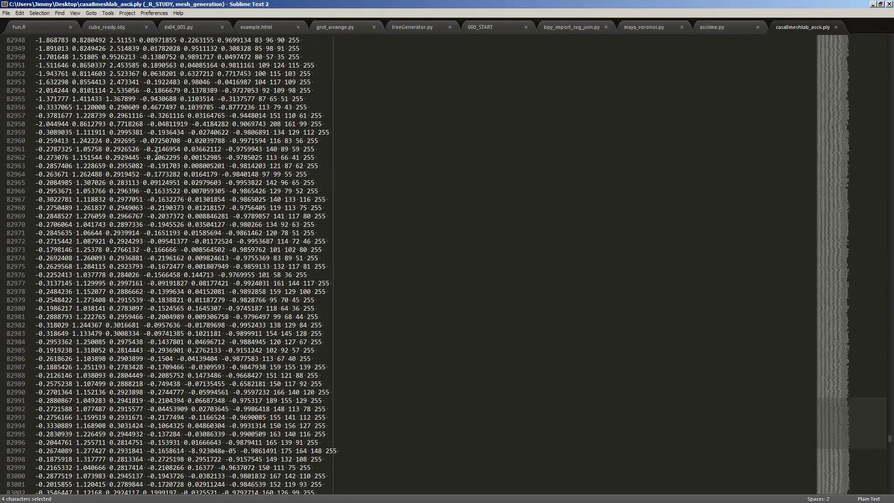
{"action": "left_click_drag", "start_coordinate": [157, 154], "coordinate": [153, 166]}
{"action": "scroll", "coordinate": [152, 166], "scroll_direction": "up", "scroll_amount": 12}
{"action": "left_click_drag", "start_coordinate": [850, 390], "coordinate": [876, 37]}
{"action": "left_click_drag", "start_coordinate": [101, 176], "coordinate": [28, 38]}
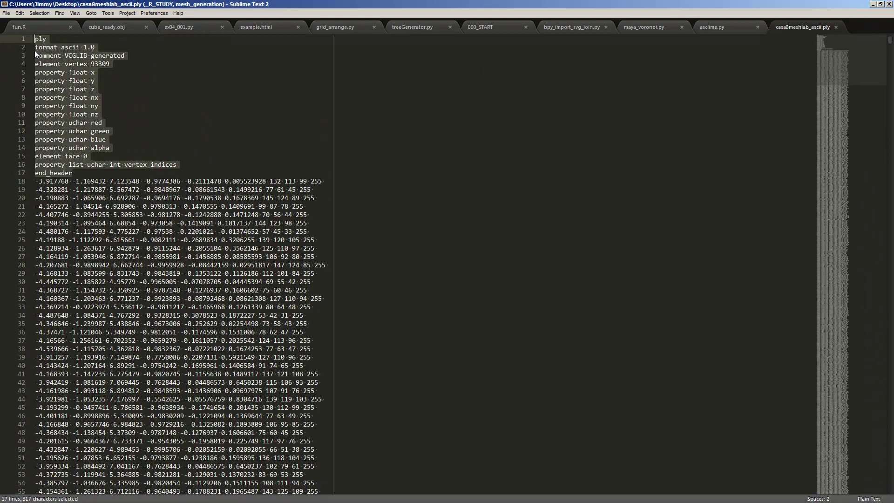
Switch to Blender and widen the text editor area showing the header-free vertex data beside the 3D view.
{"action": "left_click", "coordinate": [873, 4]}
{"action": "left_click_drag", "start_coordinate": [128, 393], "coordinate": [134, 390]}
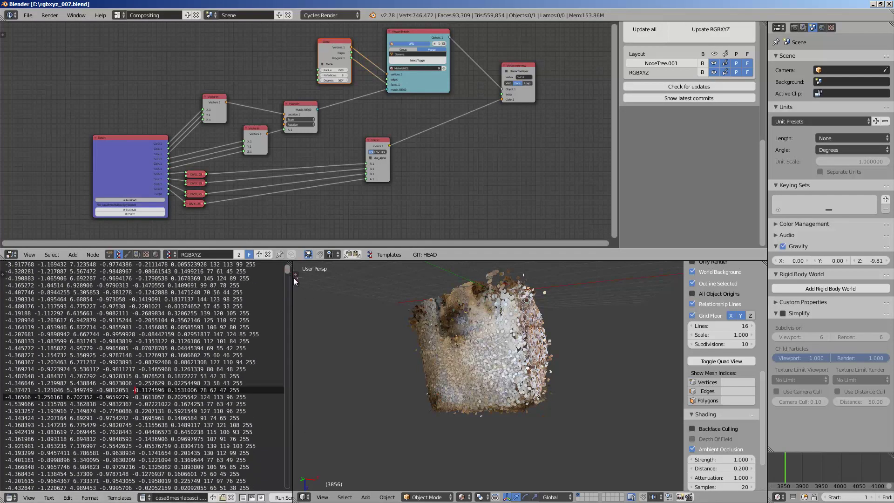
{"action": "left_click_drag", "start_coordinate": [293, 279], "coordinate": [337, 280]}
{"action": "left_click_drag", "start_coordinate": [244, 366], "coordinate": [132, 347]}
{"action": "left_click", "coordinate": [125, 320]}
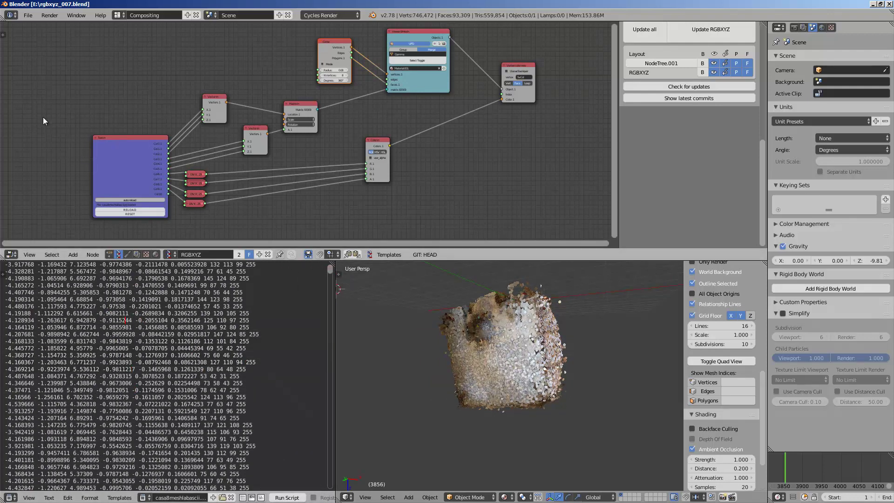
Examine the Text in node loading casa8meshlabascii.ply and its column outputs, and highlight a block of vertex rows in the text editor.
{"action": "scroll", "coordinate": [86, 79], "scroll_direction": "up", "scroll_amount": 3}
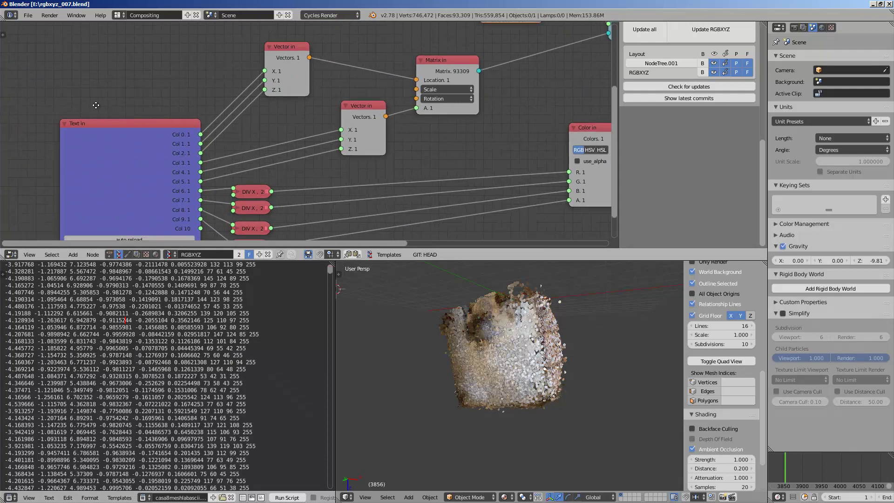
{"action": "scroll", "coordinate": [111, 76], "scroll_direction": "down", "scroll_amount": 2, "text": "shift"}
{"action": "left_click_drag", "start_coordinate": [107, 93], "coordinate": [74, 64]}
{"action": "middle_click_drag", "start_coordinate": [59, 100], "coordinate": [114, 80]}
{"action": "scroll", "coordinate": [114, 80], "scroll_direction": "up", "scroll_amount": 3}
{"action": "scroll", "coordinate": [163, 75], "scroll_direction": "down", "scroll_amount": 2}
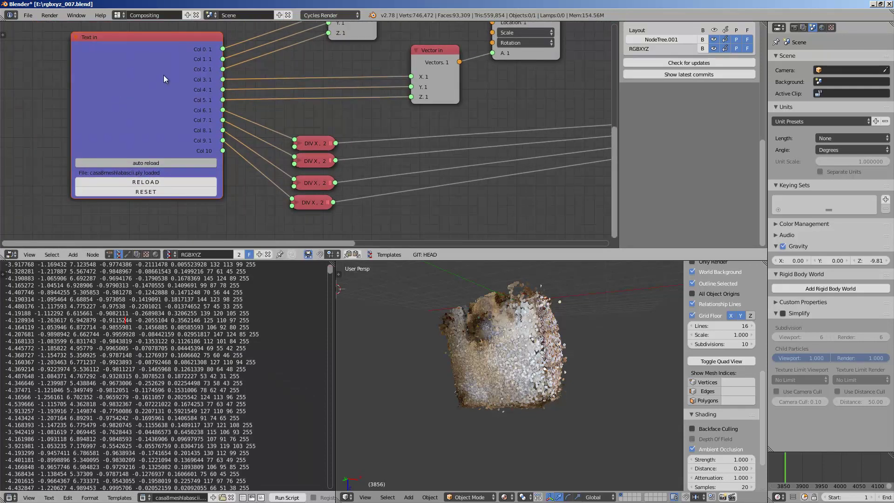
{"action": "middle_click_drag", "start_coordinate": [138, 136], "coordinate": [133, 146]}
{"action": "scroll", "coordinate": [134, 147], "scroll_direction": "down", "scroll_amount": 1}
{"action": "left_click_drag", "start_coordinate": [162, 299], "coordinate": [175, 384]}
{"action": "scroll", "coordinate": [128, 152], "scroll_direction": "down", "scroll_amount": 3}
{"action": "middle_click_drag", "start_coordinate": [129, 149], "coordinate": [226, 126]}
Add a second Text in node to the tree and place it in the free space beside the existing purple one.
{"action": "key", "text": "alt+space"}
{"action": "type", "text": "text"}
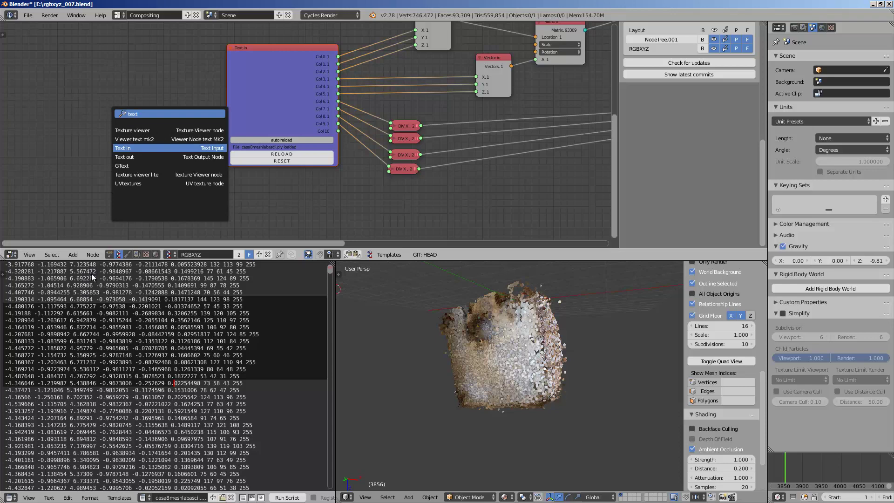
{"action": "key", "text": "Return"}
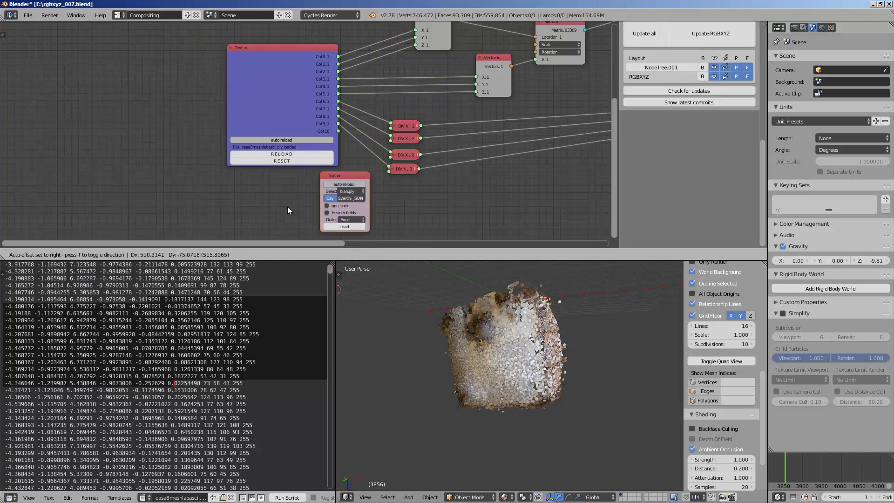
{"action": "left_click", "coordinate": [45, 149]}
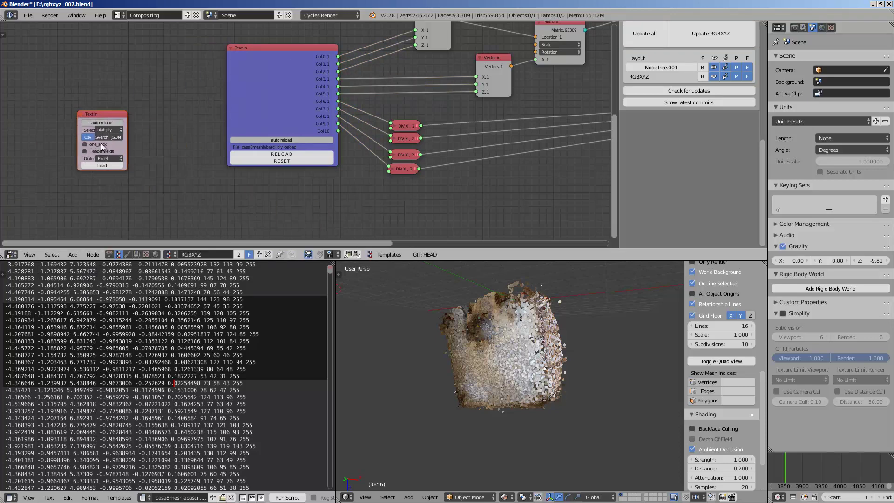
{"action": "scroll", "coordinate": [102, 146], "scroll_direction": "up", "scroll_amount": 2}
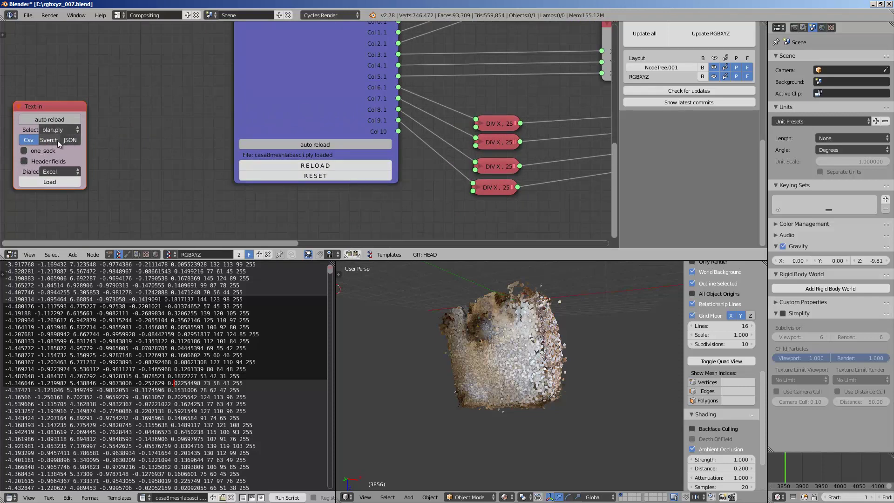
Set the CSV dialect of the new Text in node to User defined.
{"action": "left_click", "coordinate": [56, 170]}
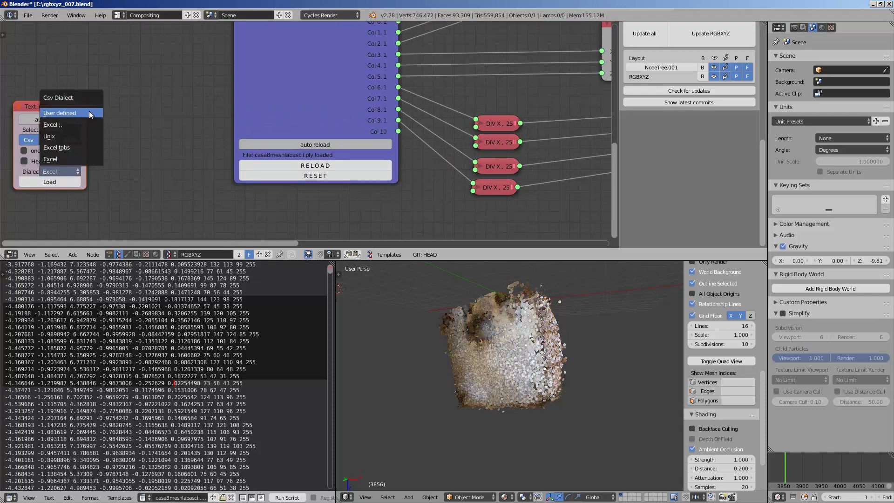
{"action": "scroll", "coordinate": [208, 141], "scroll_direction": "down", "scroll_amount": 1}
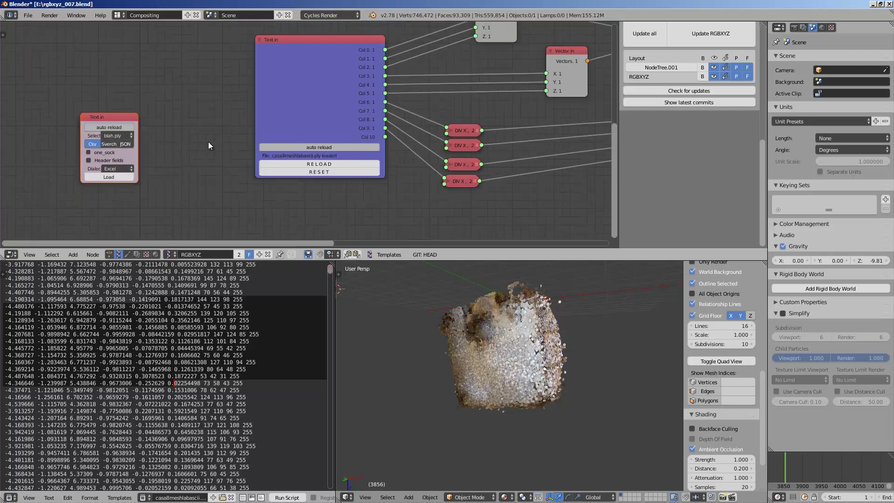
{"action": "scroll", "coordinate": [275, 130], "scroll_direction": "down", "scroll_amount": 1}
{"action": "middle_click_drag", "start_coordinate": [274, 130], "coordinate": [219, 137]}
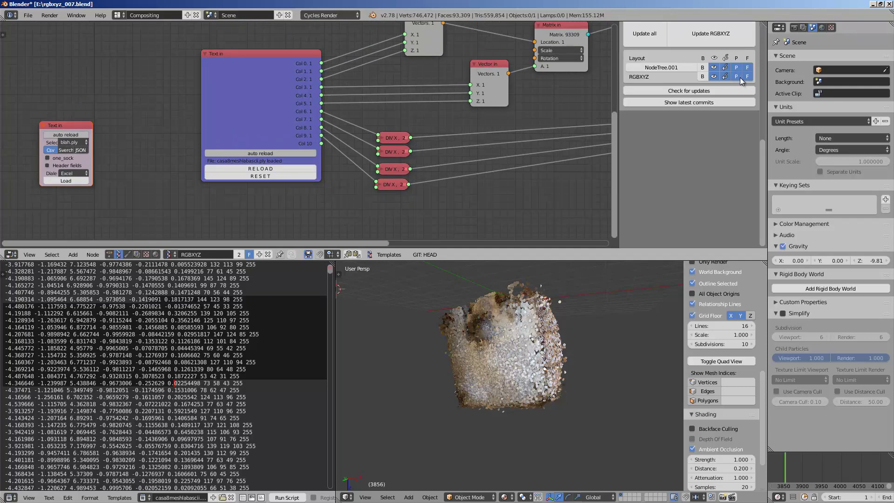
{"action": "scroll", "coordinate": [184, 133], "scroll_direction": "up", "scroll_amount": 2}
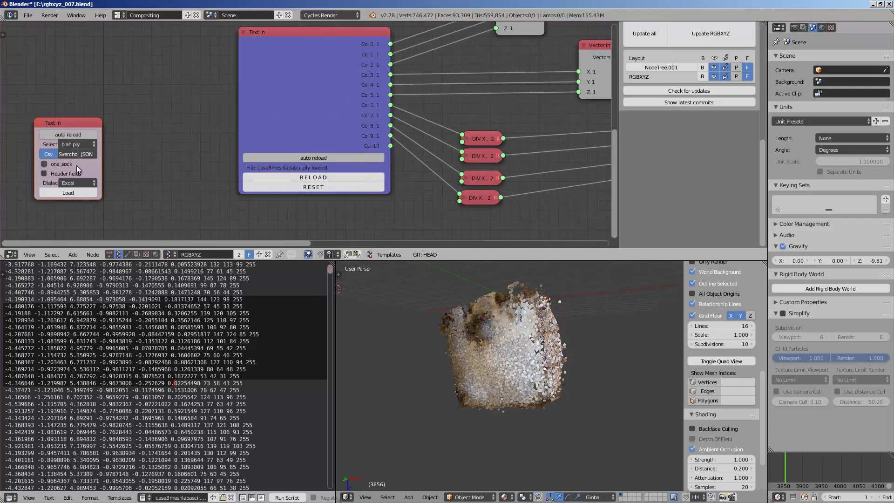
{"action": "left_click", "coordinate": [75, 181]}
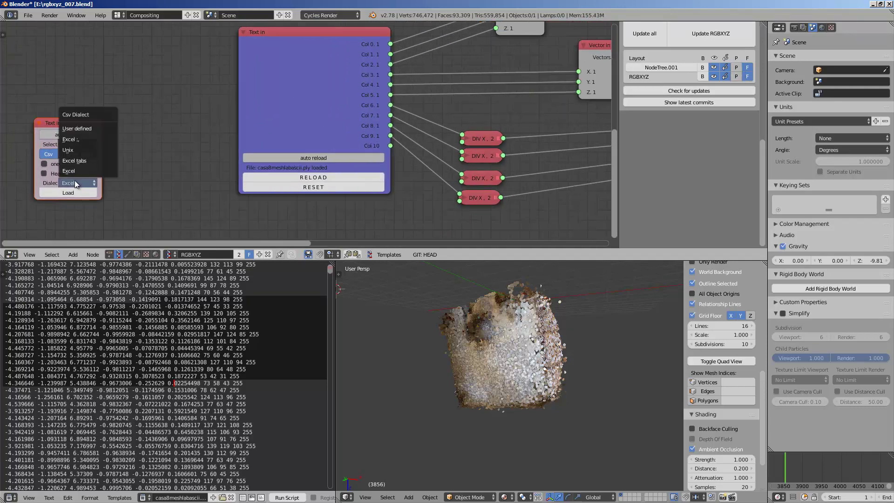
{"action": "left_click", "coordinate": [75, 129]}
{"action": "scroll", "coordinate": [138, 143], "scroll_direction": "up", "scroll_amount": 1}
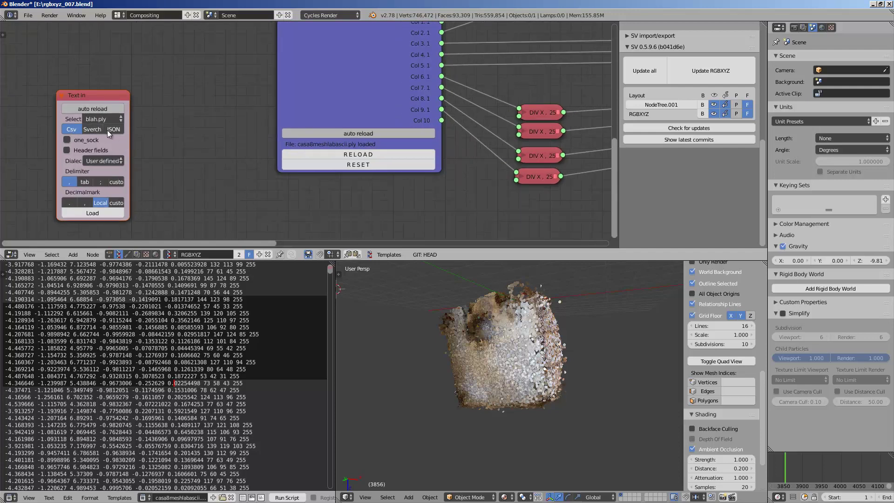
Check which texts the new Text in node can load, and set its delimiter to custom with a blank custom value.
{"action": "left_click", "coordinate": [141, 118]}
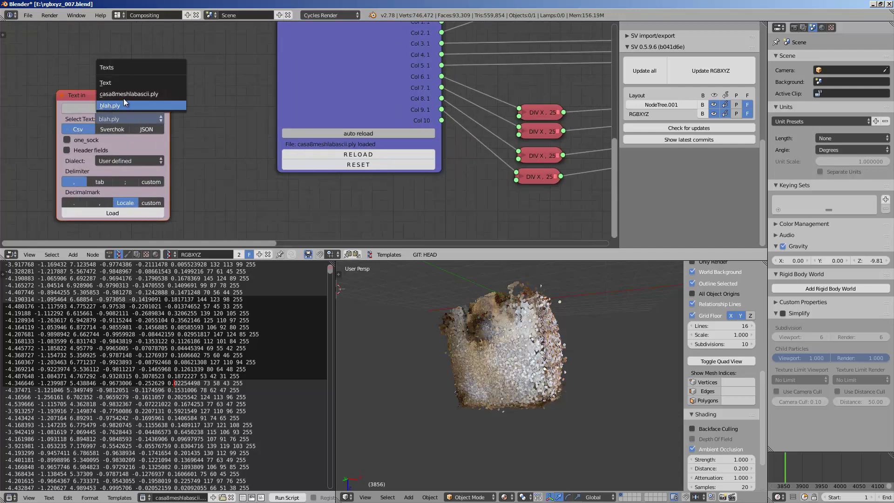
{"action": "left_click", "coordinate": [181, 376]}
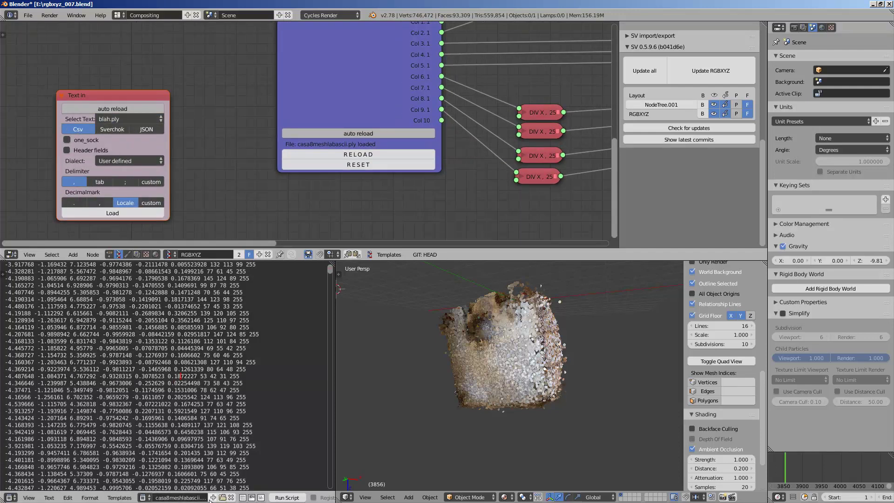
{"action": "middle_click_drag", "start_coordinate": [183, 123], "coordinate": [179, 116]}
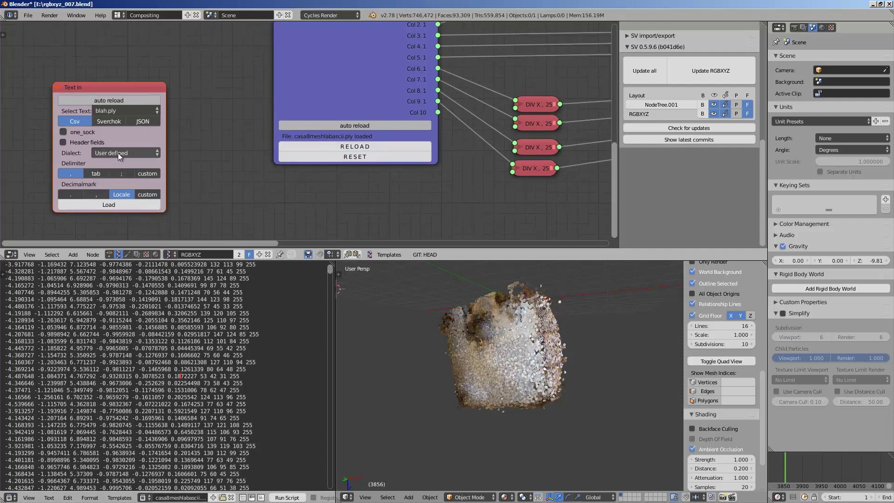
{"action": "left_click", "coordinate": [146, 172]}
{"action": "left_click", "coordinate": [131, 186]}
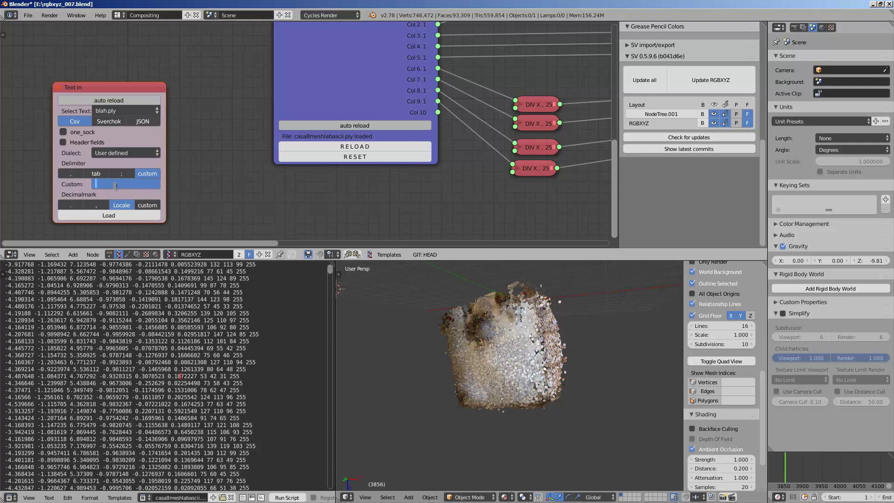
{"action": "key", "text": "BackSpace"}
{"action": "key", "text": "Return"}
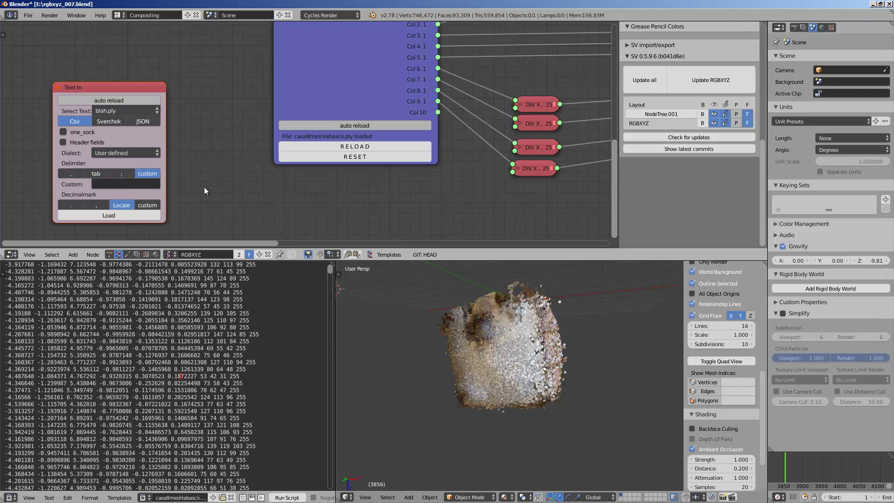
Delete the newly added Text in node with the blah.ply selection.
{"action": "scroll", "coordinate": [204, 187], "scroll_direction": "down", "scroll_amount": 1}
{"action": "scroll", "coordinate": [192, 175], "scroll_direction": "down", "scroll_amount": 1}
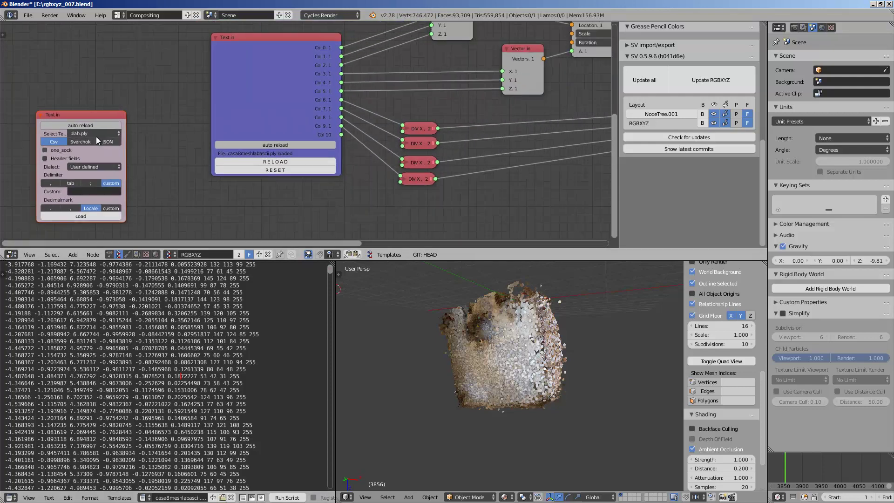
{"action": "key", "text": "x"}
{"action": "scroll", "coordinate": [194, 96], "scroll_direction": "down", "scroll_amount": 3, "text": "ctrl"}
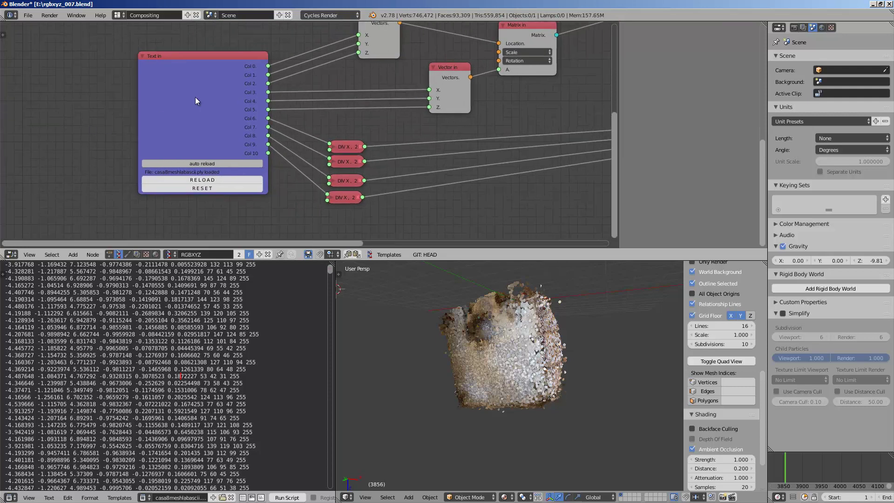
Nudge the purple Text in node and highlight several vertex rows to compare their columns with the node's outputs.
{"action": "mouse_move", "coordinate": [109, 67]}
{"action": "left_mouse_down"}
{"action": "mouse_move", "coordinate": [118, 49]}
{"action": "mouse_move", "coordinate": [103, 68]}
{"action": "left_mouse_up"}
{"action": "scroll", "coordinate": [193, 57], "scroll_direction": "up", "scroll_amount": 2}
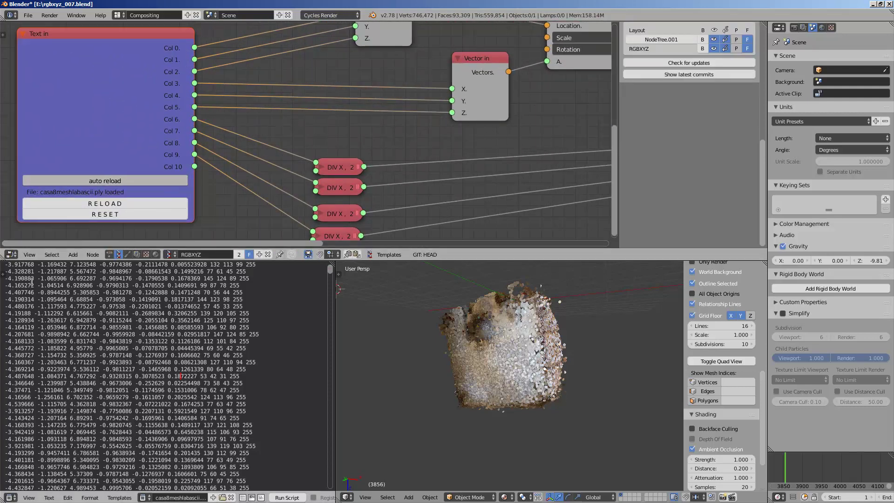
{"action": "left_click_drag", "start_coordinate": [23, 276], "coordinate": [34, 300]}
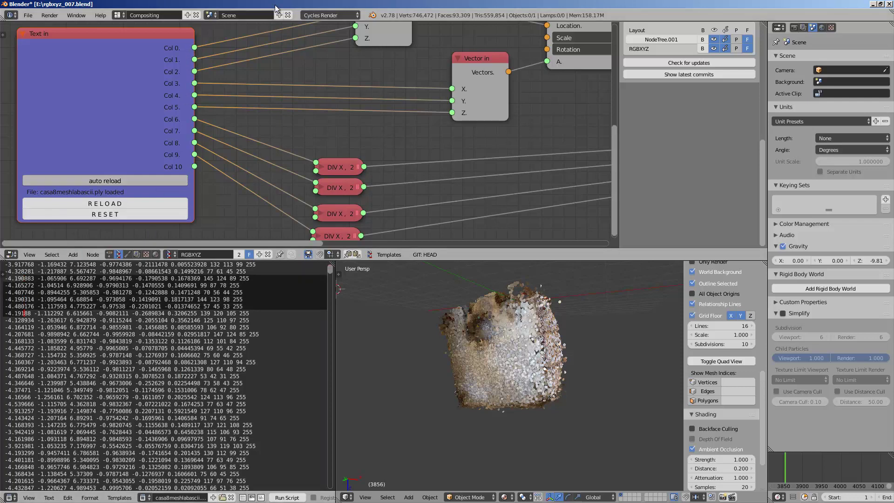
{"action": "middle_click_drag", "start_coordinate": [236, 55], "coordinate": [243, 53]}
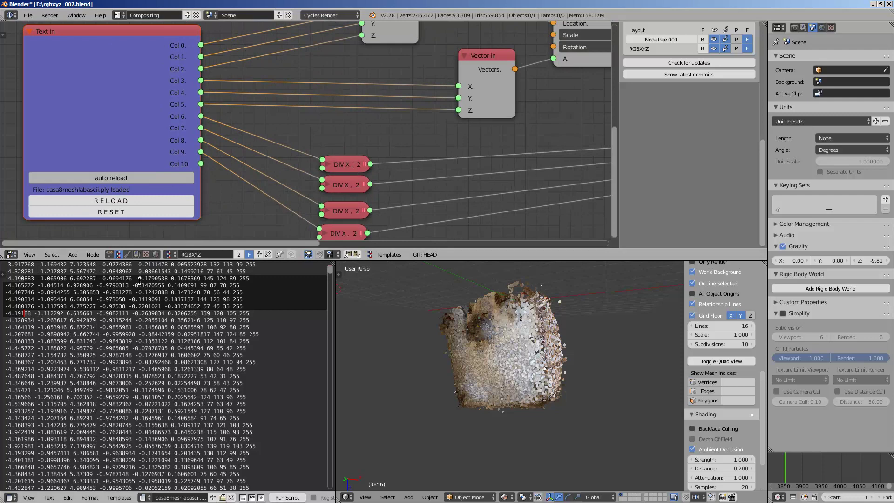
{"action": "middle_click_drag", "start_coordinate": [184, 105], "coordinate": [205, 106]}
{"action": "scroll", "coordinate": [205, 107], "scroll_direction": "down", "scroll_amount": 1}
{"action": "left_click", "coordinate": [51, 292]}
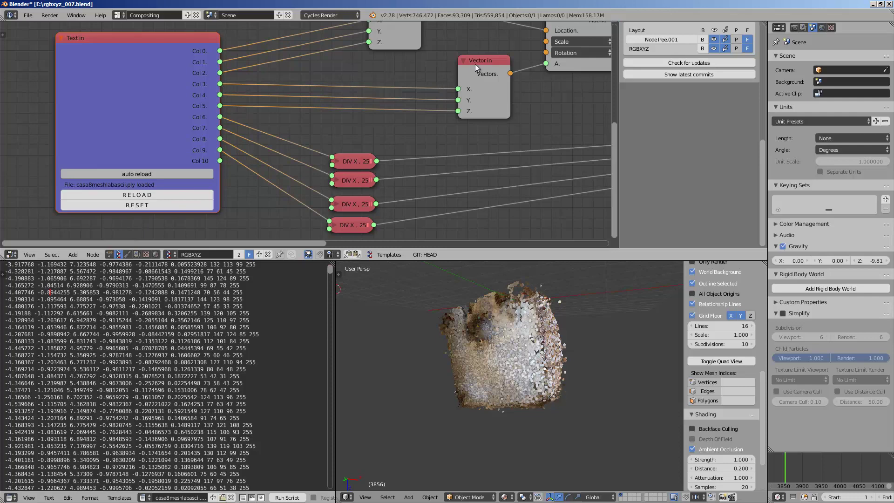
Nudge the Vector in node fed by Col 3 to Col 5, and hide the node editor's properties sidebar.
{"action": "left_click_drag", "start_coordinate": [475, 64], "coordinate": [462, 62]}
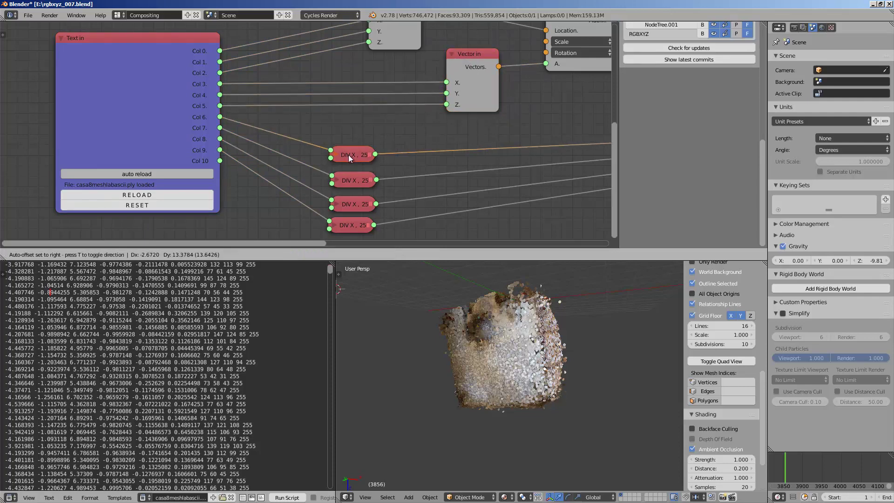
{"action": "middle_click_drag", "start_coordinate": [377, 207], "coordinate": [291, 172]}
{"action": "scroll", "coordinate": [330, 164], "scroll_direction": "down", "scroll_amount": 1}
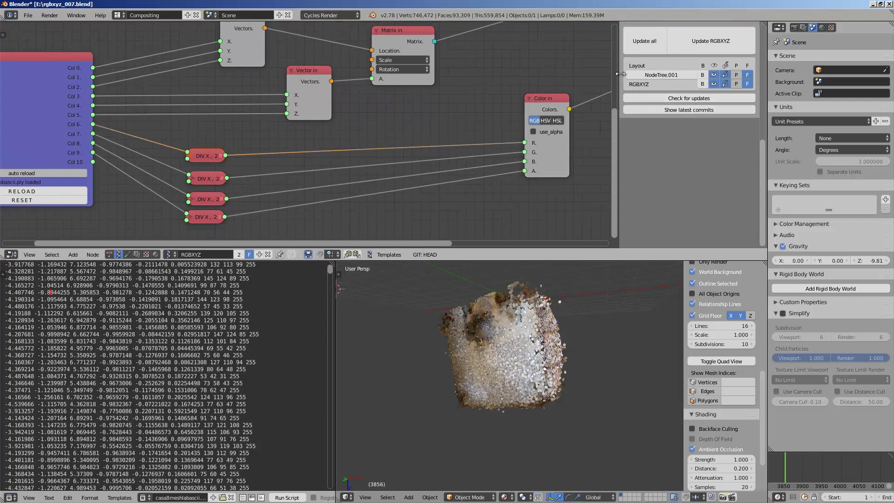
{"action": "key", "text": "n"}
Reposition the Color in node between the DIV nodes and the vertex color node, and enable its use_alpha option.
{"action": "middle_click_drag", "start_coordinate": [572, 96], "coordinate": [513, 145]}
{"action": "left_click_drag", "start_coordinate": [556, 144], "coordinate": [494, 145]}
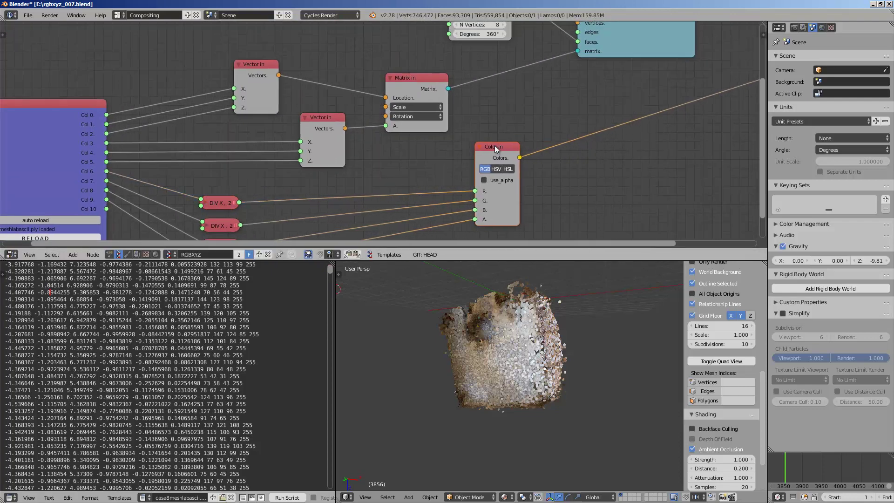
{"action": "middle_click_drag", "start_coordinate": [495, 145], "coordinate": [459, 142]}
{"action": "scroll", "coordinate": [464, 156], "scroll_direction": "right", "scroll_amount": 5}
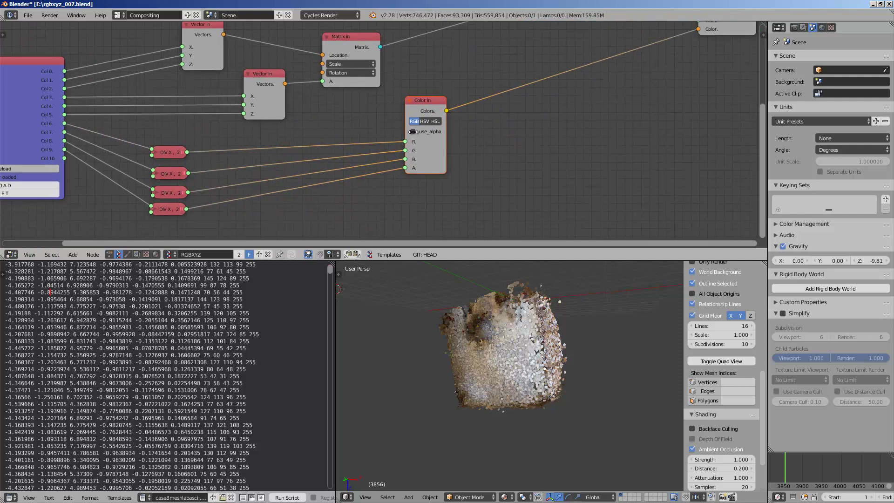
{"action": "left_click_drag", "start_coordinate": [353, 141], "coordinate": [444, 114]}
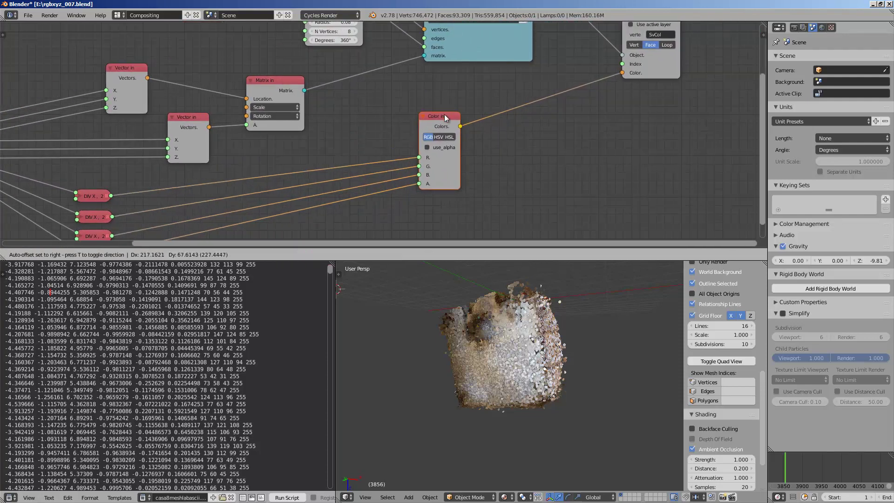
{"action": "middle_click_drag", "start_coordinate": [445, 114], "coordinate": [441, 123]}
{"action": "left_click", "coordinate": [434, 156]}
Reposition the Matrix in node and move both Vector in nodes closer to the Text in node's outputs.
{"action": "middle_click_drag", "start_coordinate": [527, 151], "coordinate": [373, 122]}
{"action": "left_click_drag", "start_coordinate": [355, 110], "coordinate": [369, 98]}
{"action": "left_click_drag", "start_coordinate": [206, 104], "coordinate": [243, 91]}
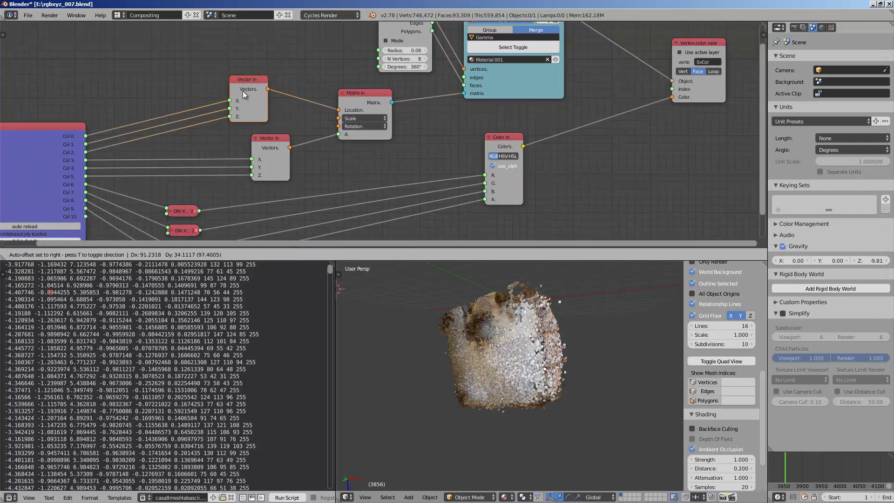
{"action": "left_click_drag", "start_coordinate": [263, 136], "coordinate": [212, 143]}
{"action": "left_click_drag", "start_coordinate": [249, 80], "coordinate": [197, 84]}
{"action": "left_click_drag", "start_coordinate": [219, 144], "coordinate": [187, 140]}
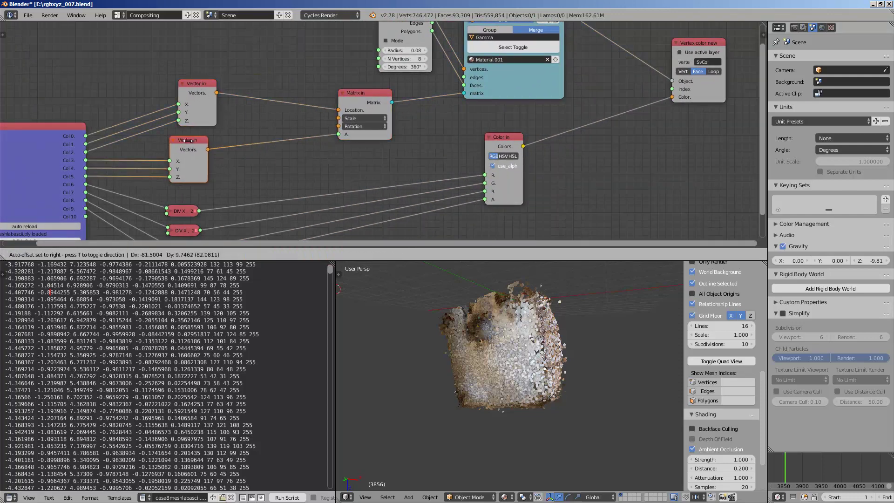
{"action": "middle_click_drag", "start_coordinate": [234, 163], "coordinate": [294, 144]}
{"action": "scroll", "coordinate": [298, 132], "scroll_direction": "down", "scroll_amount": 1}
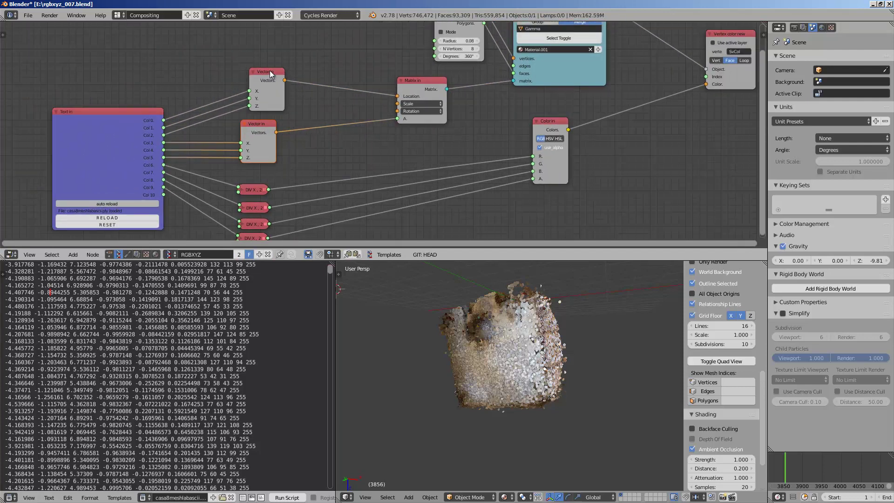
Line up the position and normal Vector in nodes one above the other beside the Text in node.
{"action": "left_click_drag", "start_coordinate": [269, 70], "coordinate": [243, 72]}
{"action": "left_click_drag", "start_coordinate": [255, 125], "coordinate": [249, 130]}
{"action": "middle_click_drag", "start_coordinate": [249, 130], "coordinate": [243, 135]}
{"action": "left_click_drag", "start_coordinate": [233, 84], "coordinate": [246, 80]}
{"action": "scroll", "coordinate": [247, 81], "scroll_direction": "up", "scroll_amount": 2}
{"action": "middle_click_drag", "start_coordinate": [244, 86], "coordinate": [242, 91]}
{"action": "scroll", "coordinate": [235, 87], "scroll_direction": "down", "scroll_amount": 1}
{"action": "left_click_drag", "start_coordinate": [238, 86], "coordinate": [238, 94]}
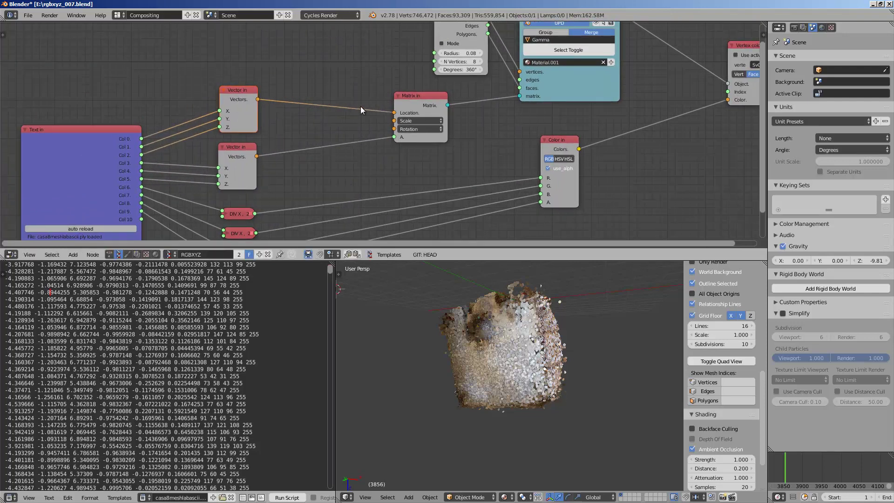
Move the Matrix in node closer to the Vector in nodes, and nudge the normal Vector in node linked to its A input.
{"action": "left_click_drag", "start_coordinate": [421, 104], "coordinate": [378, 105]}
{"action": "scroll", "coordinate": [259, 110], "scroll_direction": "left", "scroll_amount": 1, "text": "ctrl"}
{"action": "scroll", "coordinate": [403, 134], "scroll_direction": "up", "scroll_amount": 1}
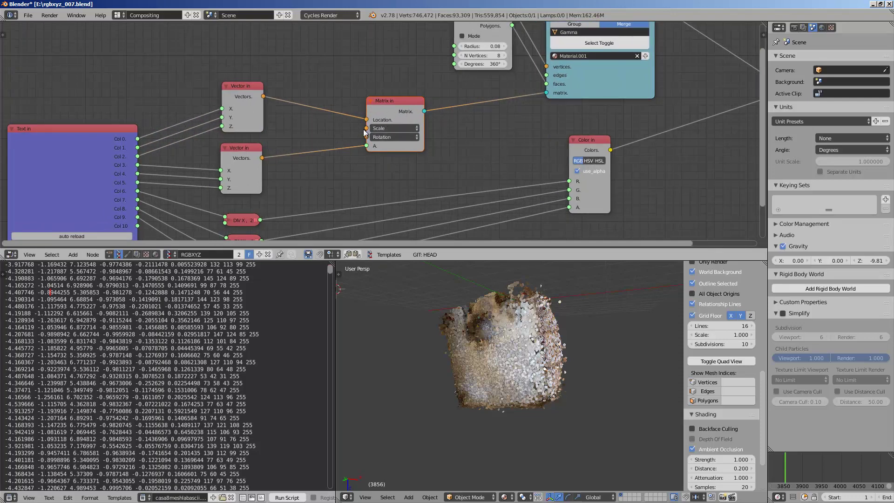
{"action": "left_click_drag", "start_coordinate": [242, 151], "coordinate": [236, 152]}
{"action": "middle_click_drag", "start_coordinate": [158, 161], "coordinate": [195, 144]}
{"action": "scroll", "coordinate": [195, 145], "scroll_direction": "up", "scroll_amount": 1}
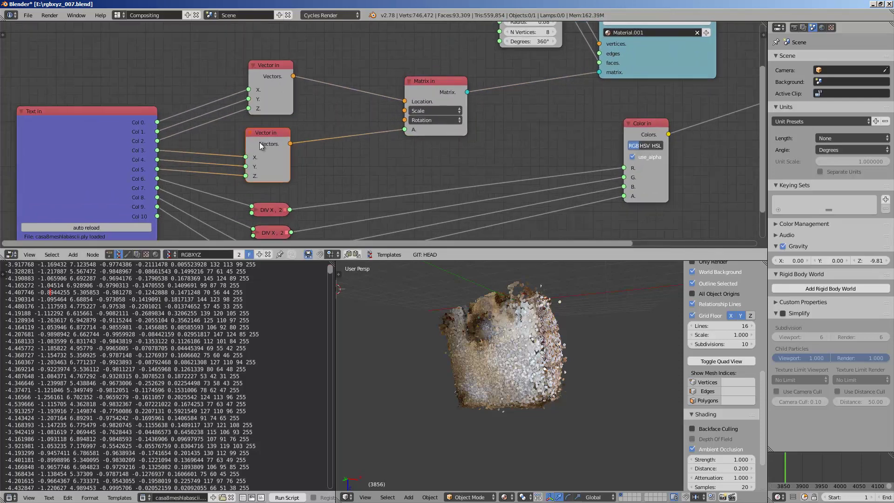
{"action": "left_click_drag", "start_coordinate": [260, 145], "coordinate": [257, 144]}
{"action": "scroll", "coordinate": [281, 151], "scroll_direction": "right", "scroll_amount": 3, "text": "ctrl"}
{"action": "scroll", "coordinate": [236, 136], "scroll_direction": "up", "scroll_amount": 1}
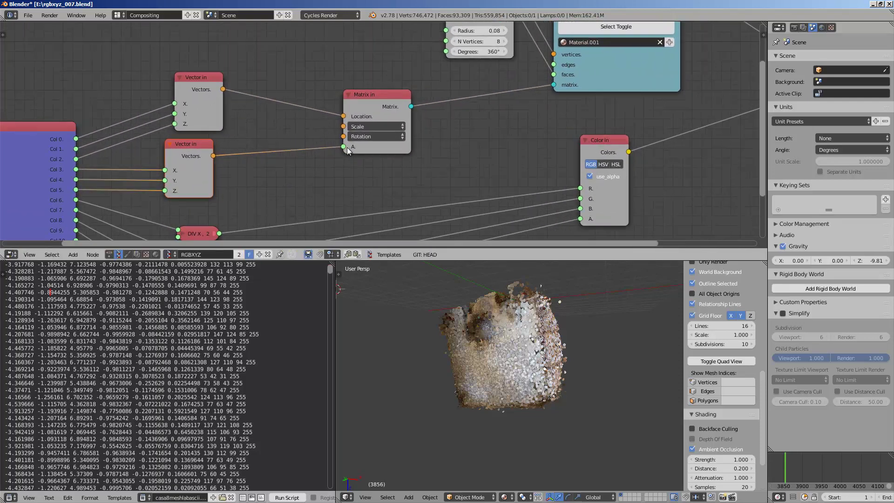
Widen the Matrix in node and move the Circle node so it sits above it.
{"action": "left_click_drag", "start_coordinate": [407, 141], "coordinate": [430, 140]}
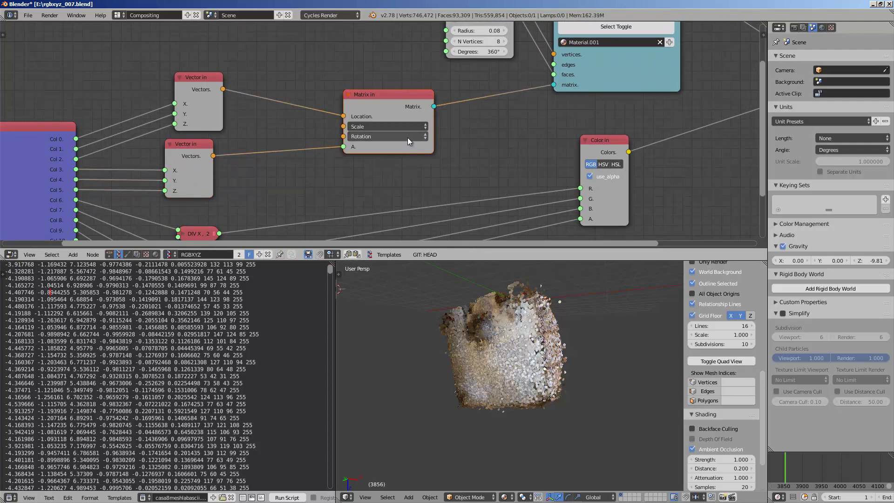
{"action": "left_click", "coordinate": [407, 137]}
{"action": "middle_click_drag", "start_coordinate": [458, 82], "coordinate": [364, 163]}
{"action": "left_click_drag", "start_coordinate": [365, 68], "coordinate": [254, 65]}
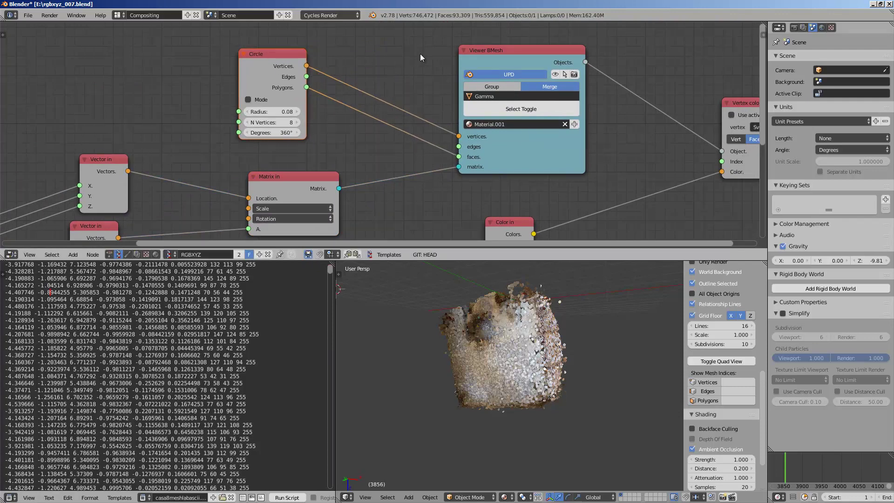
Move the Viewer BMesh node closer to the Circle node and nudge the Circle node toward it.
{"action": "left_click_drag", "start_coordinate": [519, 58], "coordinate": [492, 57]}
{"action": "middle_click_drag", "start_coordinate": [492, 57], "coordinate": [396, 61]}
{"action": "middle_click_drag", "start_coordinate": [247, 68], "coordinate": [183, 69]}
{"action": "left_click_drag", "start_coordinate": [99, 57], "coordinate": [114, 60]}
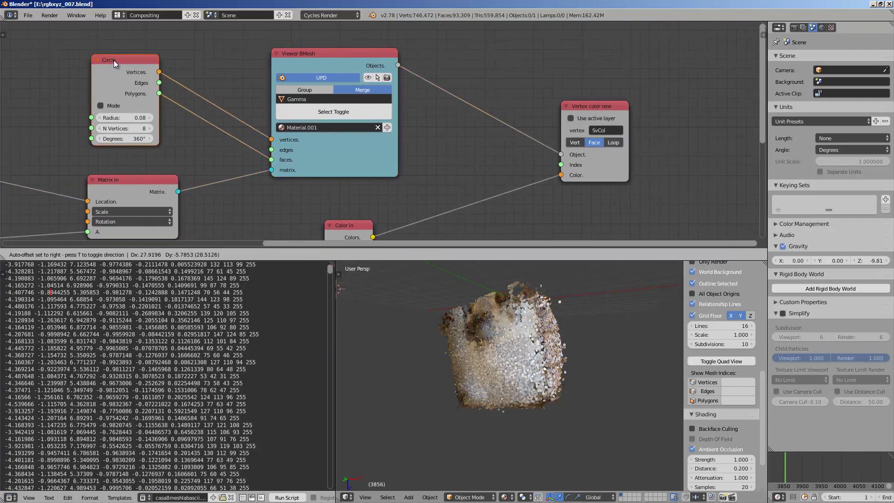
Move the Vertex color new node closer to the Viewer BMesh node's Objects output.
{"action": "left_click_drag", "start_coordinate": [588, 108], "coordinate": [536, 112]}
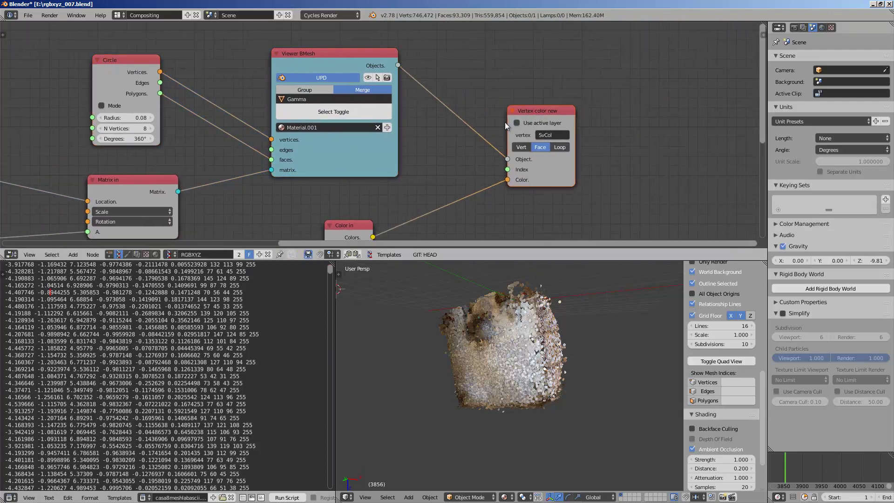
{"action": "middle_click_drag", "start_coordinate": [505, 122], "coordinate": [504, 96]}
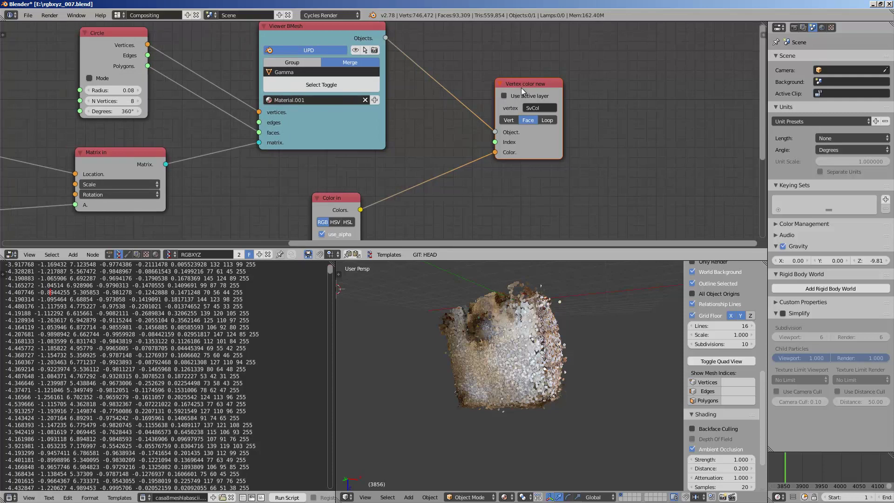
{"action": "left_click_drag", "start_coordinate": [521, 87], "coordinate": [509, 88]}
{"action": "middle_click_drag", "start_coordinate": [413, 105], "coordinate": [443, 119]}
Select the generated disc mesh in the 3D view and display its mesh data properties with the vertex color layers.
{"action": "middle_click_drag", "start_coordinate": [490, 298], "coordinate": [485, 354]}
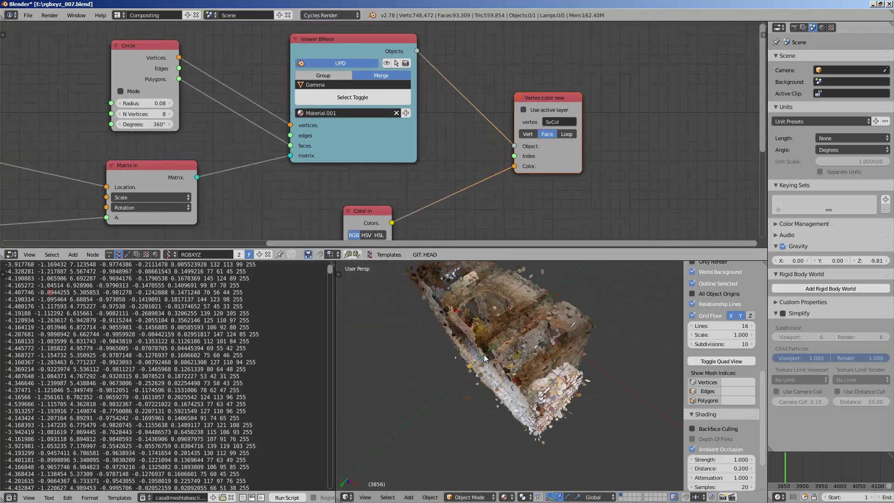
{"action": "scroll", "coordinate": [498, 365], "scroll_direction": "up", "scroll_amount": 4}
{"action": "scroll", "coordinate": [507, 360], "scroll_direction": "up", "scroll_amount": 6}
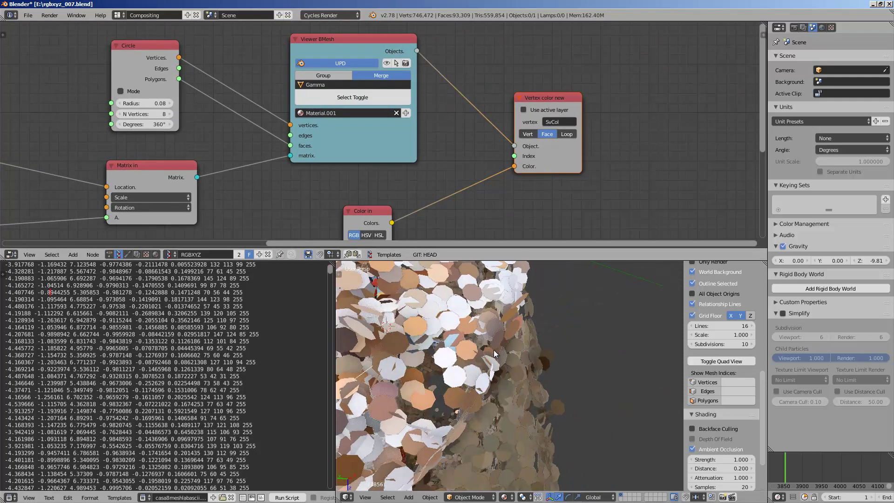
{"action": "scroll", "coordinate": [545, 355], "scroll_direction": "down", "scroll_amount": 5}
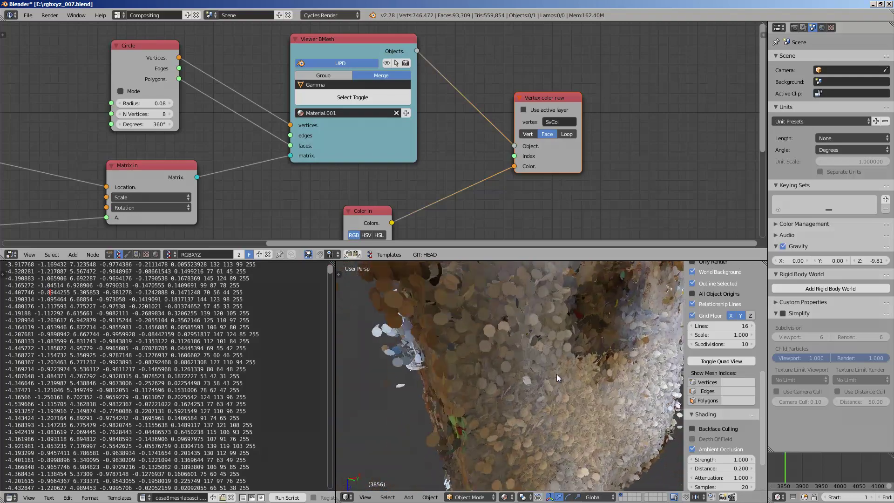
{"action": "middle_click_drag", "start_coordinate": [557, 374], "coordinate": [512, 344]}
{"action": "right_click", "coordinate": [489, 335]}
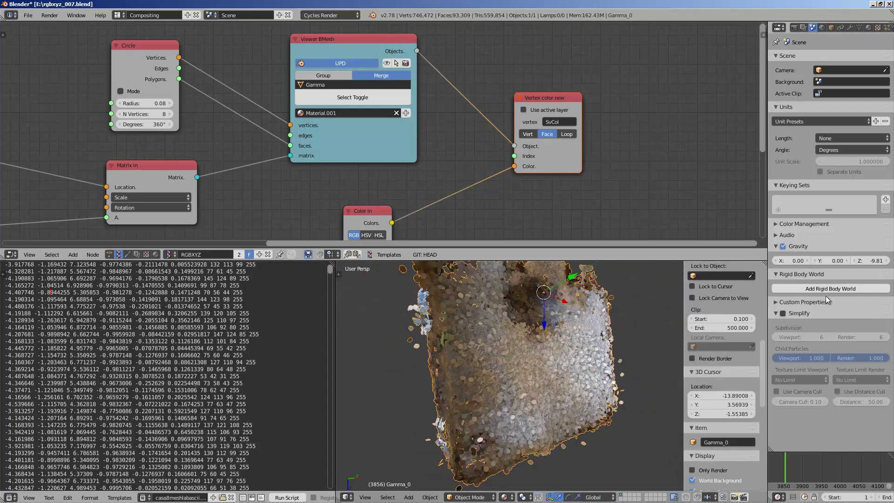
{"action": "left_click", "coordinate": [862, 27]}
Examine the colored disc cloud from several sides, both up close and from a distance.
{"action": "middle_click_drag", "start_coordinate": [581, 339], "coordinate": [526, 367]}
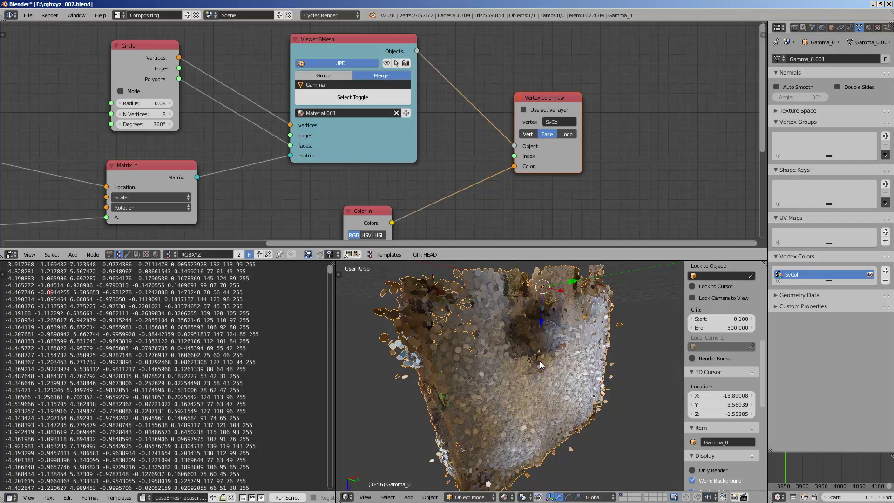
{"action": "middle_click_drag", "start_coordinate": [540, 365], "coordinate": [558, 341]}
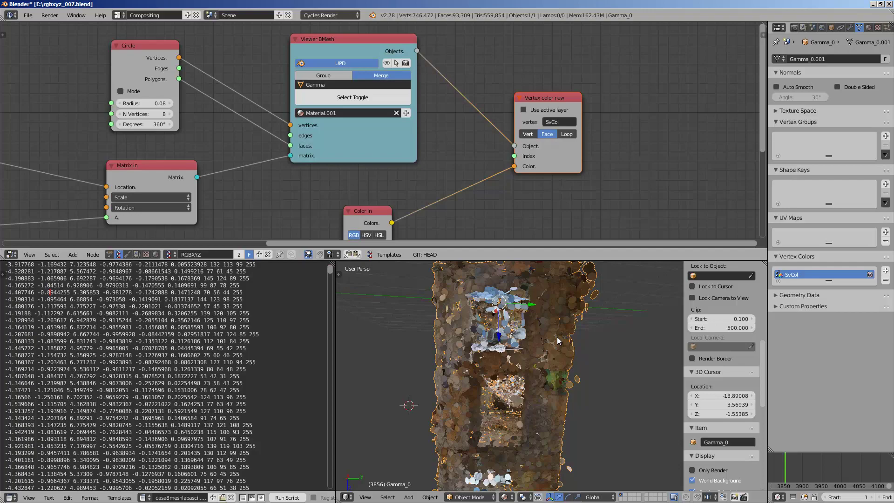
{"action": "middle_click_drag", "start_coordinate": [559, 341], "coordinate": [462, 342]}
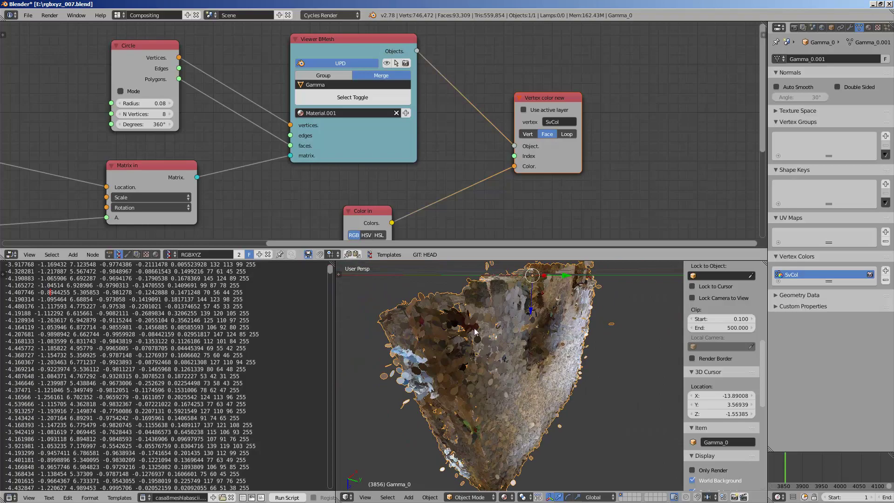
{"action": "scroll", "coordinate": [494, 324], "scroll_direction": "up", "scroll_amount": 8}
{"action": "scroll", "coordinate": [511, 351], "scroll_direction": "down", "scroll_amount": 5}
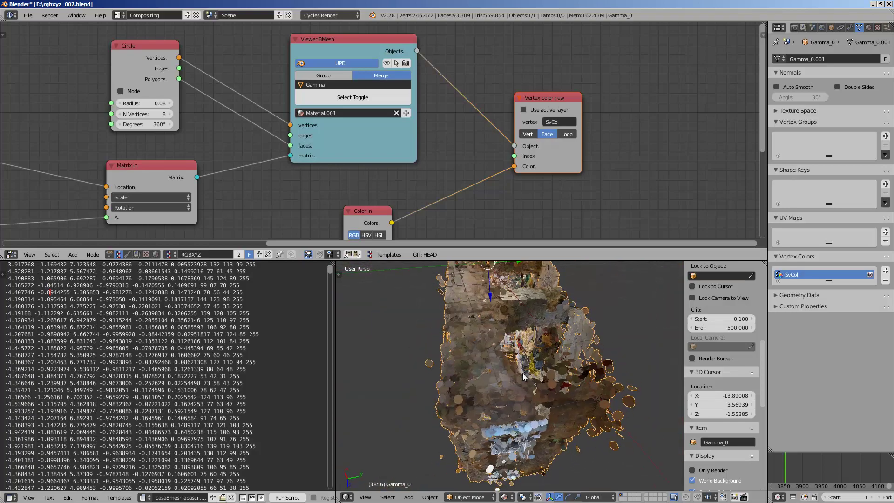
{"action": "middle_click_drag", "start_coordinate": [522, 373], "coordinate": [485, 359]}
{"action": "scroll", "coordinate": [485, 360], "scroll_direction": "up", "scroll_amount": 4}
{"action": "scroll", "coordinate": [485, 359], "scroll_direction": "down", "scroll_amount": 4}
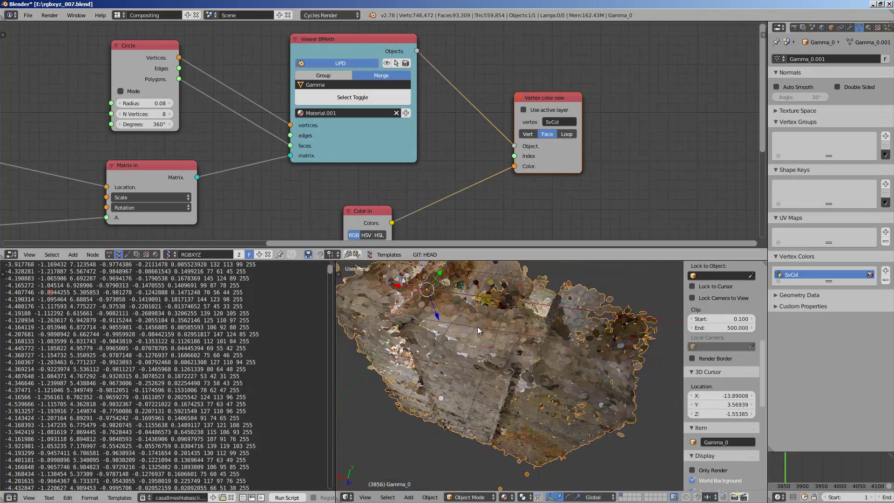
{"action": "middle_click_drag", "start_coordinate": [476, 326], "coordinate": [531, 350]}
{"action": "middle_click_drag", "start_coordinate": [439, 333], "coordinate": [510, 336]}
{"action": "scroll", "coordinate": [520, 309], "scroll_direction": "up", "scroll_amount": 4}
{"action": "scroll", "coordinate": [486, 349], "scroll_direction": "down", "scroll_amount": 6}
{"action": "scroll", "coordinate": [516, 340], "scroll_direction": "up", "scroll_amount": 3}
{"action": "scroll", "coordinate": [510, 336], "scroll_direction": "up", "scroll_amount": 2}
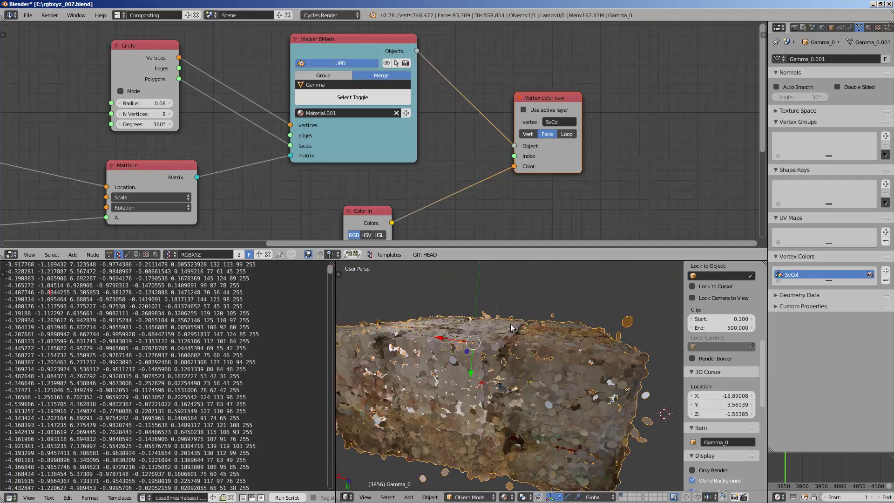
Widen the 3D view slightly by narrowing the text editor beside it.
{"action": "left_click", "coordinate": [220, 306]}
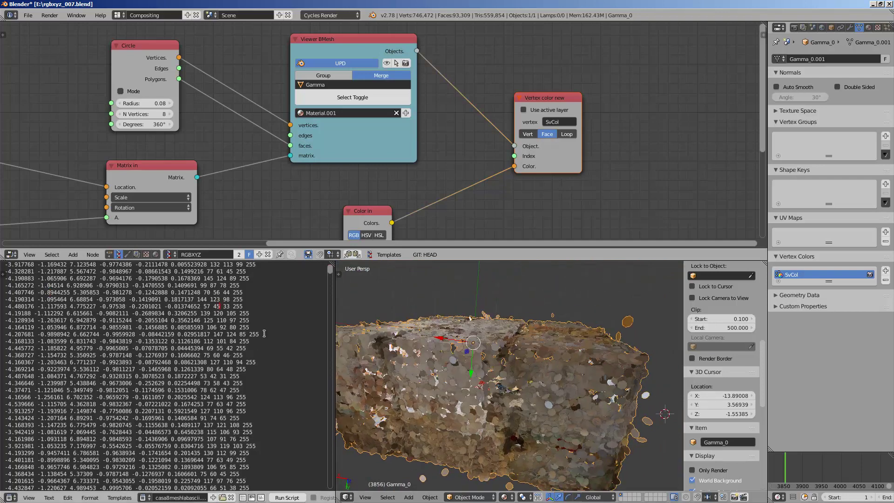
{"action": "mouse_move", "coordinate": [329, 274]}
{"action": "left_mouse_down"}
{"action": "mouse_move", "coordinate": [309, 443]}
{"action": "mouse_move", "coordinate": [319, 268]}
{"action": "mouse_move", "coordinate": [320, 280]}
{"action": "left_mouse_up"}
{"action": "scroll", "coordinate": [68, 106], "scroll_direction": "down", "scroll_amount": 1}
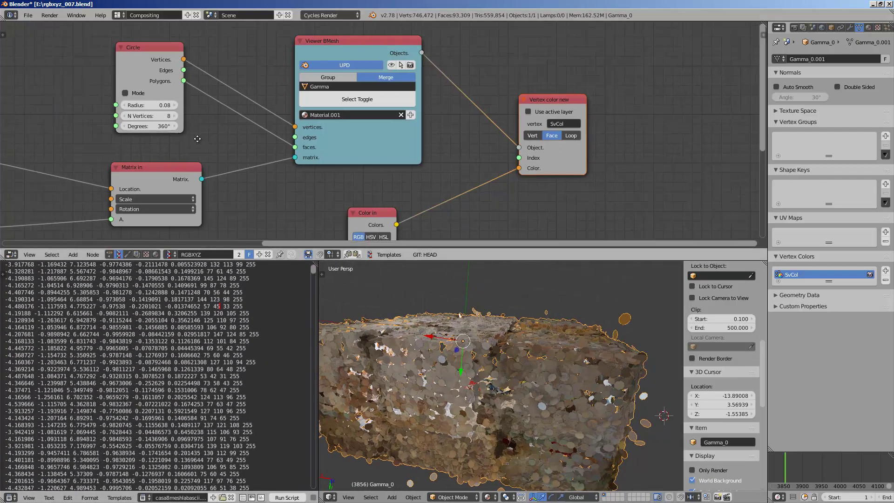
Look up the Stanford (.ply) option among the import formats and return to viewing the node tree.
{"action": "middle_click_drag", "start_coordinate": [68, 105], "coordinate": [178, 51]}
{"action": "scroll", "coordinate": [148, 79], "scroll_direction": "down", "scroll_amount": 1}
{"action": "scroll", "coordinate": [160, 58], "scroll_direction": "down", "scroll_amount": 2}
{"action": "left_click", "coordinate": [28, 15]}
{"action": "mouse_move", "coordinate": [71, 182]}
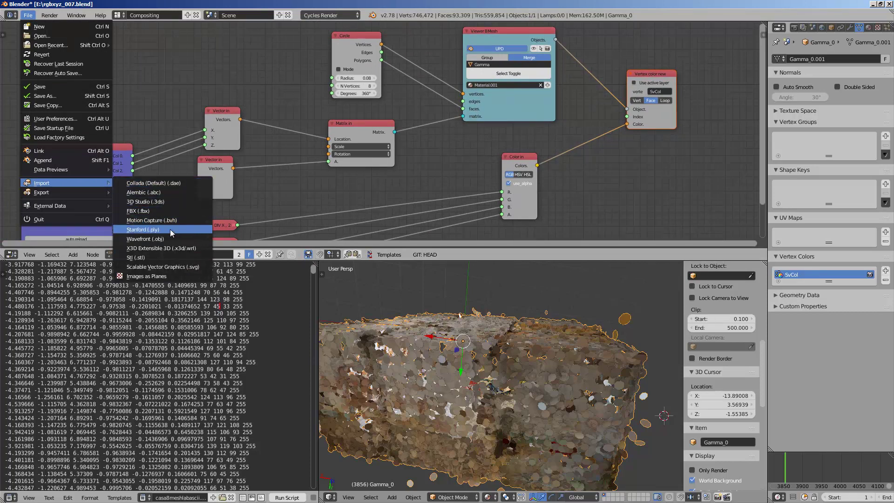
{"action": "middle_click_drag", "start_coordinate": [273, 193], "coordinate": [260, 152]}
{"action": "scroll", "coordinate": [255, 185], "scroll_direction": "down", "scroll_amount": 1}
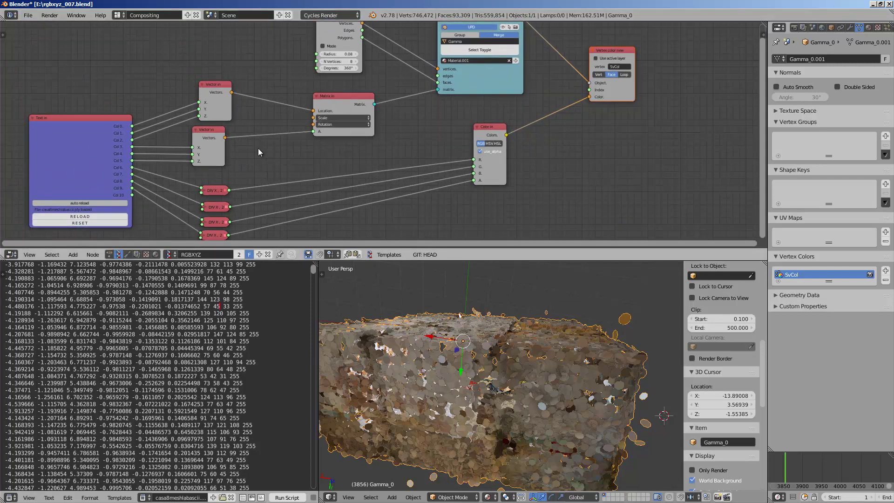
{"action": "middle_click_drag", "start_coordinate": [72, 172], "coordinate": [74, 165]}
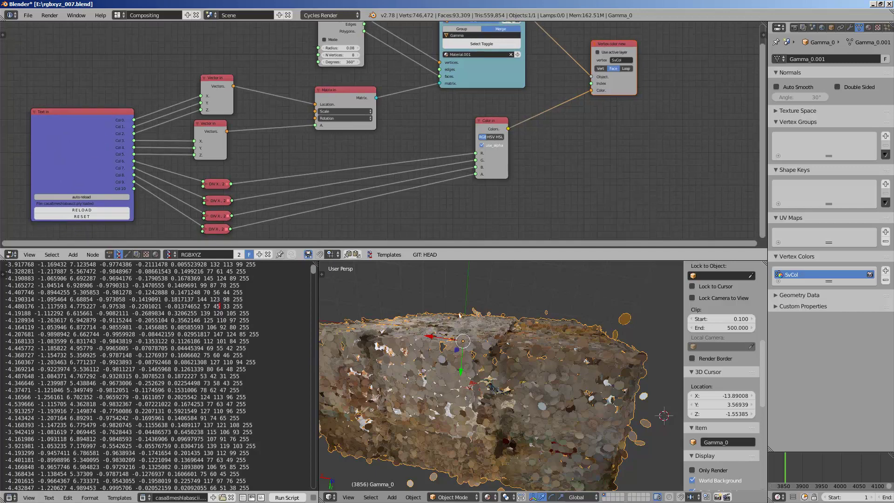
Switch to MeshLab, view the original point cloud from another angle, and return to Blender.
{"action": "key", "text": "alt+Tab"}
{"action": "left_click_drag", "start_coordinate": [359, 234], "coordinate": [408, 227]}
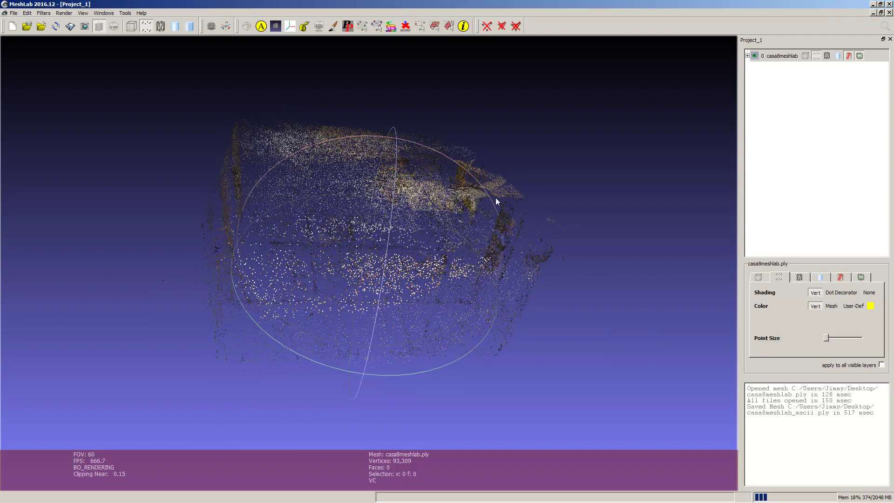
{"action": "left_click_drag", "start_coordinate": [496, 201], "coordinate": [651, 135]}
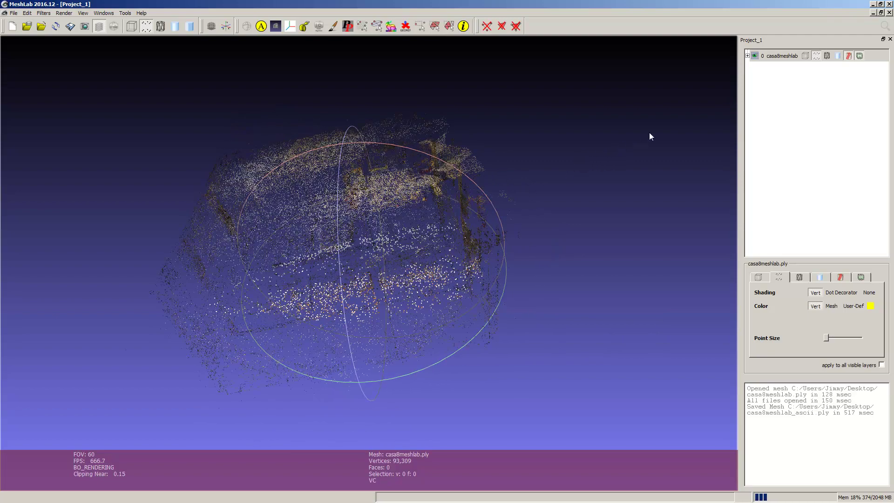
{"action": "left_click", "coordinate": [872, 5]}
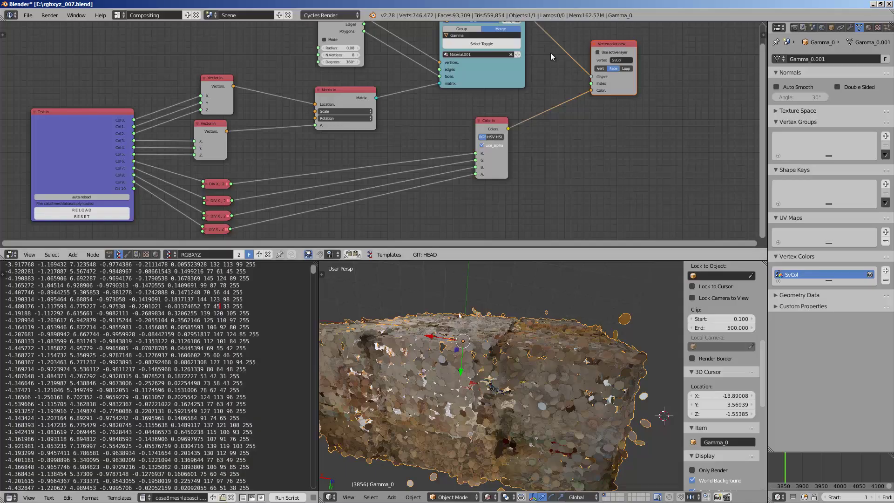
Move the Text in node up and farther away from the Vector in nodes.
{"action": "middle_click_drag", "start_coordinate": [335, 149], "coordinate": [365, 147]}
{"action": "middle_click_drag", "start_coordinate": [287, 143], "coordinate": [292, 141]}
{"action": "scroll", "coordinate": [302, 135], "scroll_direction": "down", "scroll_amount": 1}
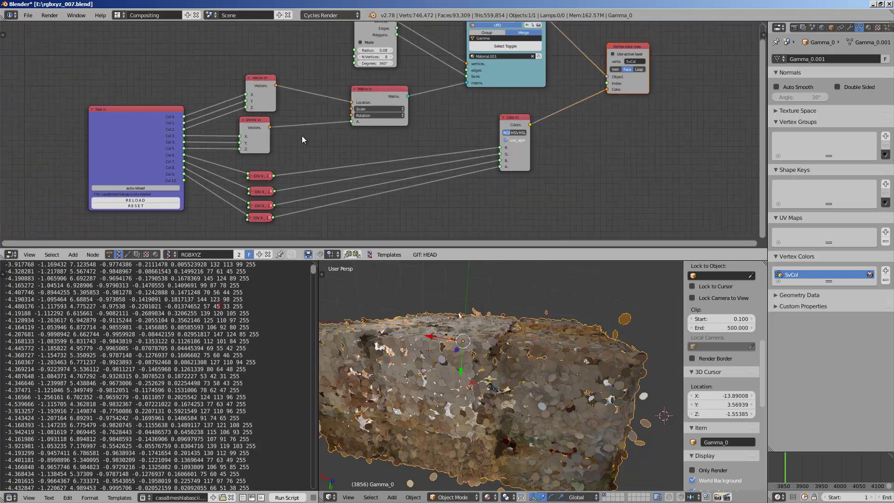
{"action": "left_click_drag", "start_coordinate": [143, 105], "coordinate": [122, 83]}
{"action": "scroll", "coordinate": [141, 103], "scroll_direction": "up", "scroll_amount": 1}
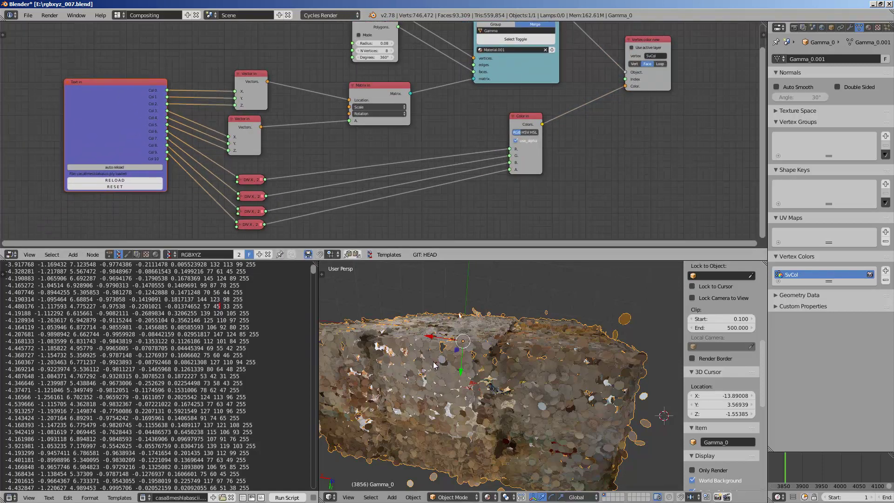
Inspect the individual colored discs of the generated mesh at close range.
{"action": "middle_click_drag", "start_coordinate": [484, 368], "coordinate": [532, 351]}
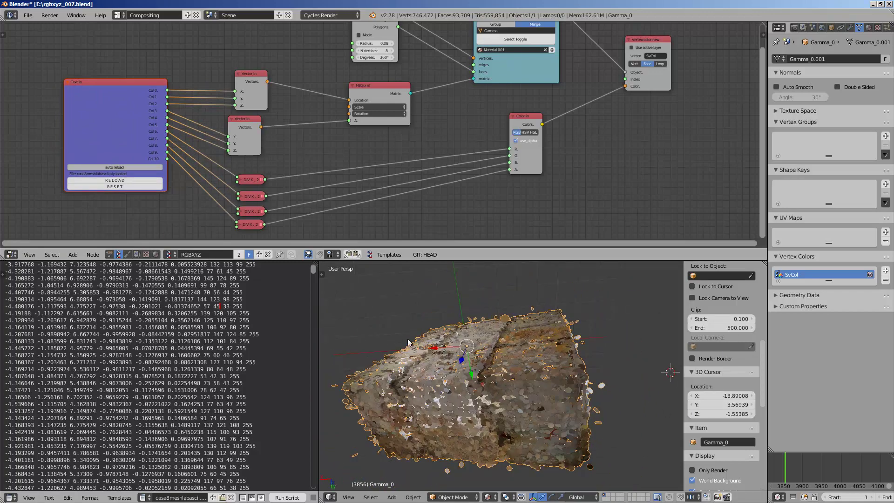
{"action": "middle_click_drag", "start_coordinate": [408, 342], "coordinate": [535, 361]}
{"action": "scroll", "coordinate": [658, 400], "scroll_direction": "up", "scroll_amount": 4}
{"action": "scroll", "coordinate": [512, 383], "scroll_direction": "up", "scroll_amount": 5}
{"action": "scroll", "coordinate": [504, 356], "scroll_direction": "up", "scroll_amount": 5}
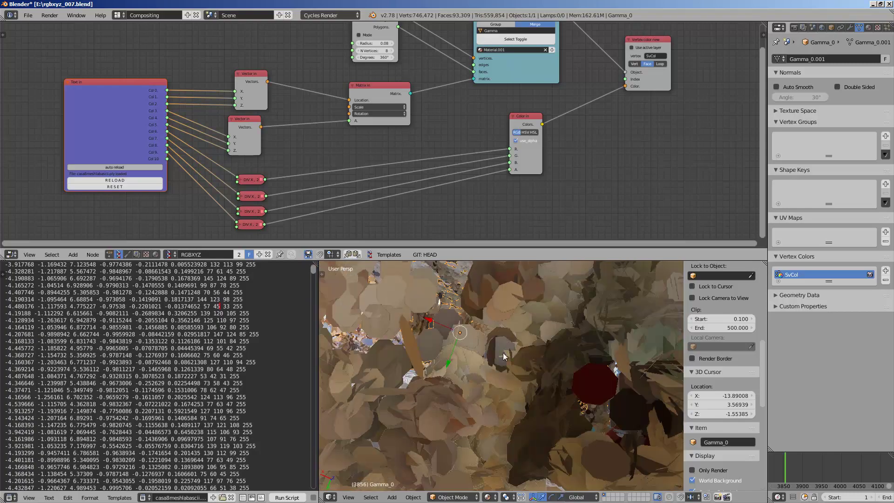
{"action": "scroll", "coordinate": [503, 356], "scroll_direction": "down", "scroll_amount": 5}
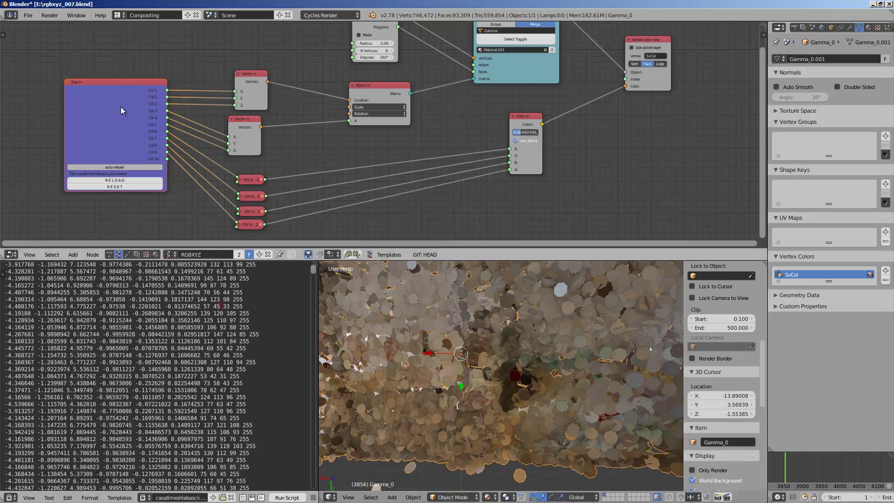
Nudge the Text in node slightly lower beside the Vector in and DIV nodes.
{"action": "left_click_drag", "start_coordinate": [121, 110], "coordinate": [118, 122]}
{"action": "middle_click_drag", "start_coordinate": [121, 60], "coordinate": [131, 48]}
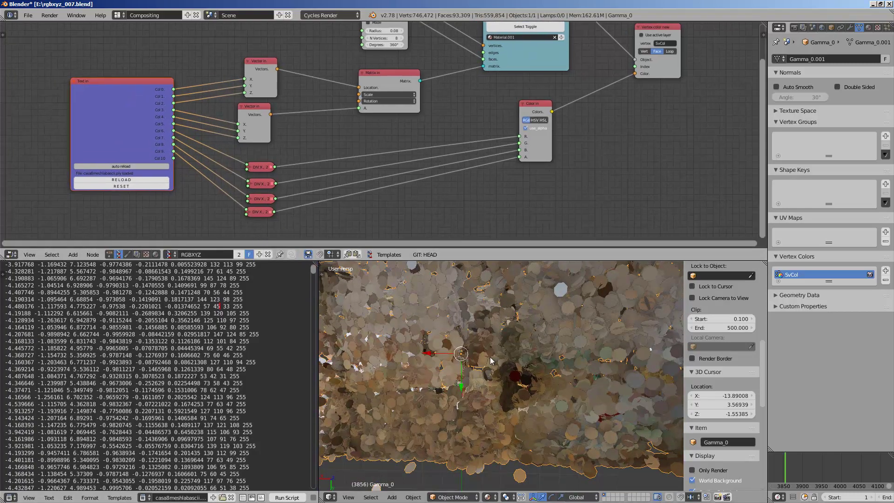
View the whole disc mesh from different angles in the 3D view.
{"action": "middle_click_drag", "start_coordinate": [490, 357], "coordinate": [438, 314]}
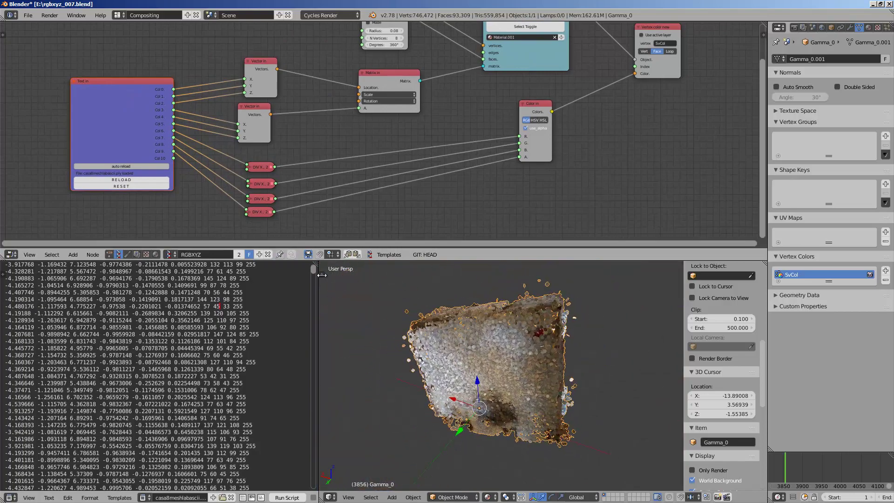
{"action": "middle_click_drag", "start_coordinate": [354, 302], "coordinate": [531, 363]}
{"action": "scroll", "coordinate": [541, 367], "scroll_direction": "up", "scroll_amount": 4}
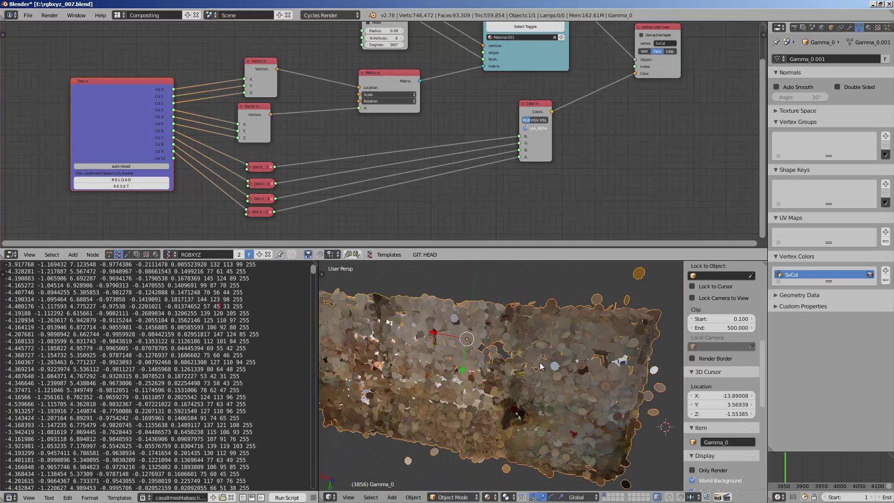
{"action": "scroll", "coordinate": [541, 367], "scroll_direction": "down", "scroll_amount": 3}
{"action": "middle_click_drag", "start_coordinate": [513, 387], "coordinate": [503, 385]}
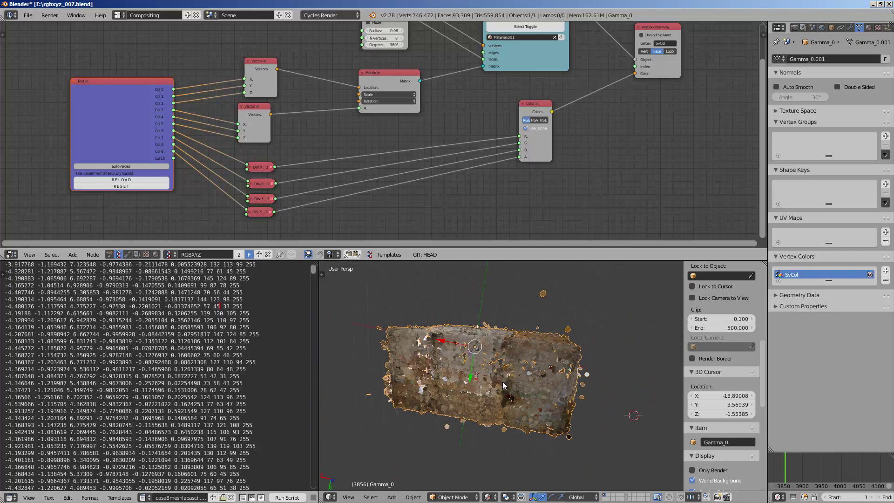
Review the complete node tree and briefly highlight several rows of point data in the text editor.
{"action": "scroll", "coordinate": [464, 210], "scroll_direction": "down", "scroll_amount": 1}
{"action": "middle_click_drag", "start_coordinate": [465, 210], "coordinate": [443, 228]}
{"action": "scroll", "coordinate": [448, 195], "scroll_direction": "down", "scroll_amount": 1}
{"action": "mouse_move", "coordinate": [403, 156]}
{"action": "middle_mouse_down"}
{"action": "mouse_move", "coordinate": [413, 160]}
{"action": "mouse_move", "coordinate": [403, 173]}
{"action": "middle_mouse_up"}
{"action": "scroll", "coordinate": [413, 162], "scroll_direction": "up", "scroll_amount": 1}
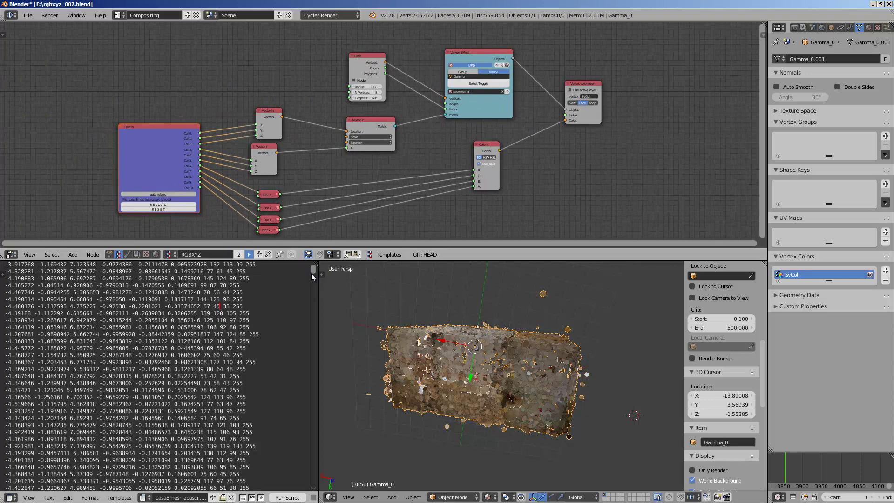
{"action": "left_click_drag", "start_coordinate": [4, 347], "coordinate": [150, 304]}
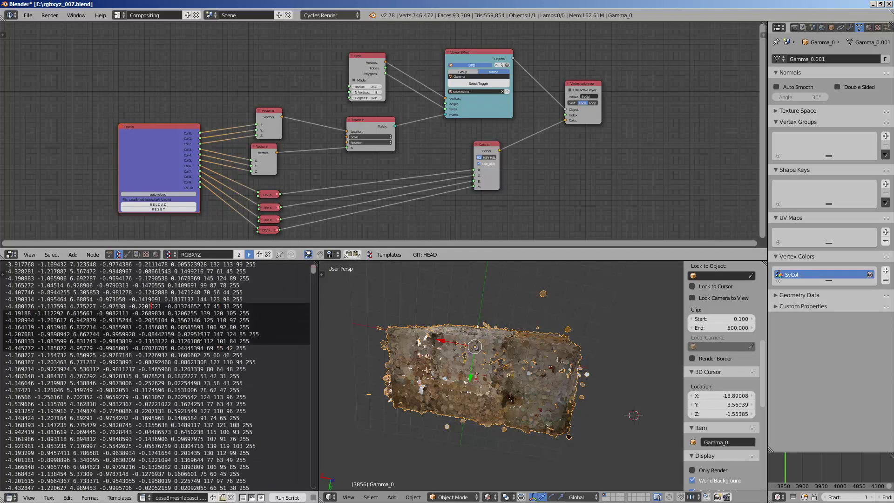
{"action": "left_click", "coordinate": [187, 327]}
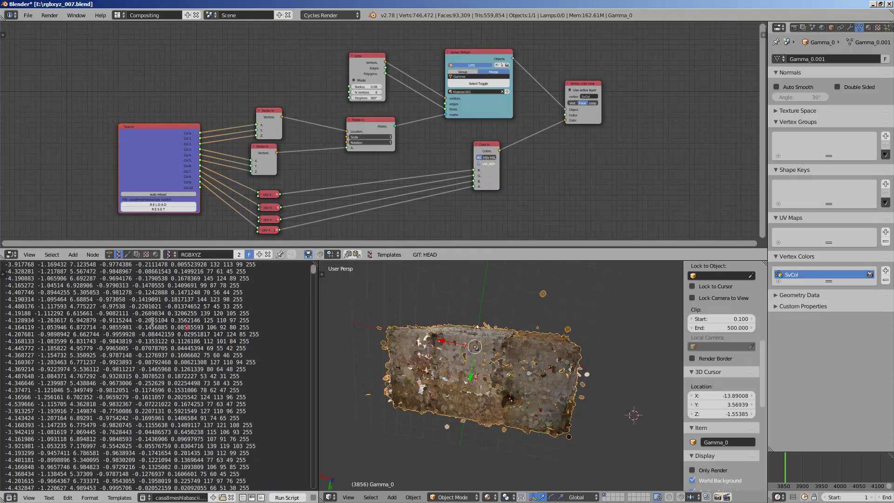
Move the Text in node slightly down and right, closer to the Vector in and DIV nodes.
{"action": "left_click_drag", "start_coordinate": [38, 334], "coordinate": [115, 348]}
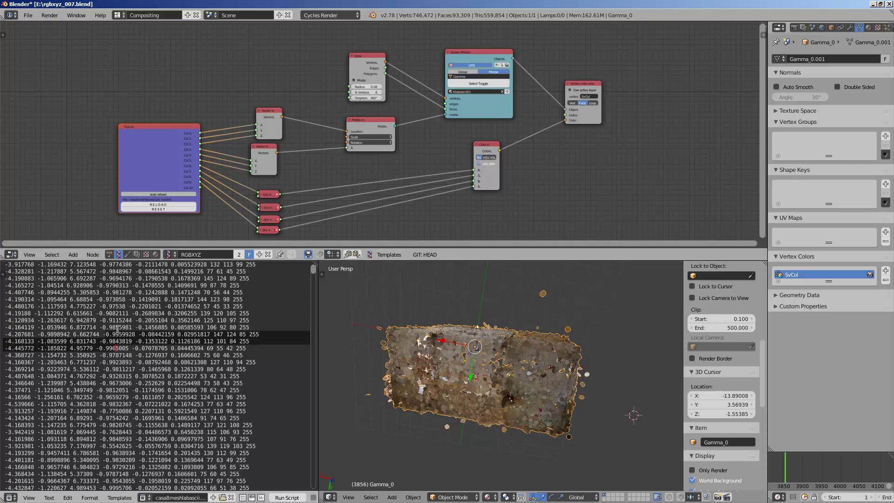
{"action": "scroll", "coordinate": [186, 107], "scroll_direction": "up", "scroll_amount": 2}
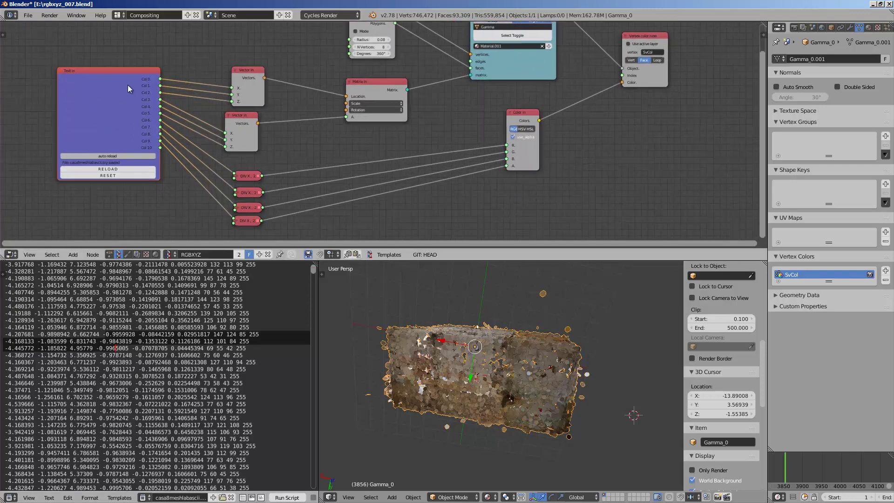
{"action": "left_click_drag", "start_coordinate": [104, 95], "coordinate": [101, 119]}
{"action": "middle_click_drag", "start_coordinate": [103, 118], "coordinate": [113, 115]}
{"action": "scroll", "coordinate": [127, 106], "scroll_direction": "up", "scroll_amount": 1}
{"action": "scroll", "coordinate": [128, 105], "scroll_direction": "down", "scroll_amount": 1}
{"action": "left_click_drag", "start_coordinate": [129, 103], "coordinate": [141, 103]}
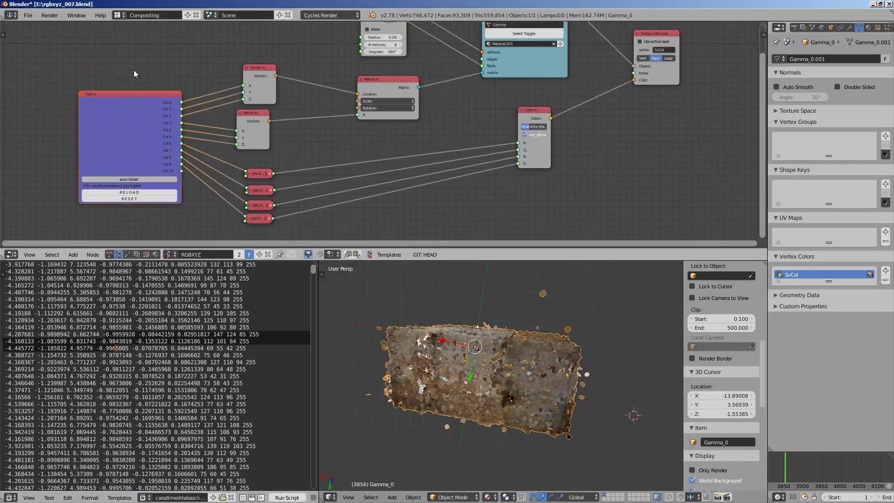
Line up the two Vector in nodes beside the Text in node and bring the Matrix in node closer to them.
{"action": "scroll", "coordinate": [136, 72], "scroll_direction": "down", "scroll_amount": 1}
{"action": "middle_click_drag", "start_coordinate": [148, 80], "coordinate": [144, 89]}
{"action": "left_click_drag", "start_coordinate": [267, 82], "coordinate": [246, 72]}
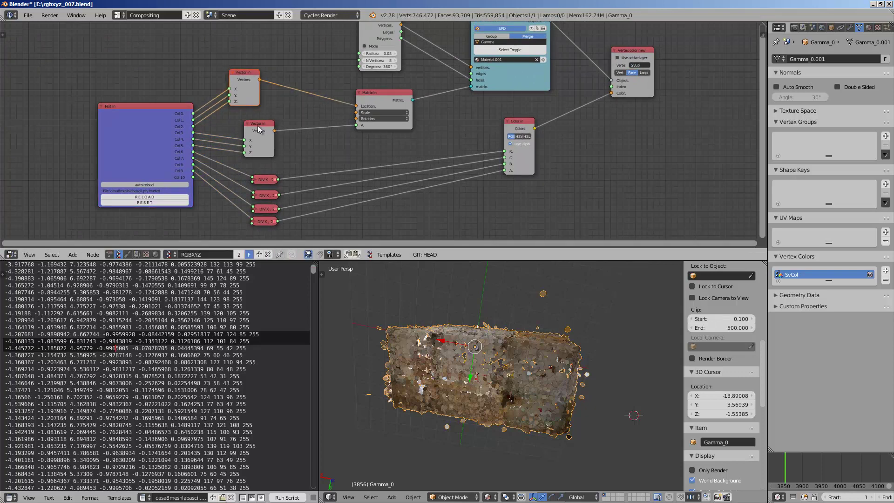
{"action": "left_click_drag", "start_coordinate": [259, 129], "coordinate": [244, 122]}
{"action": "middle_click_drag", "start_coordinate": [378, 112], "coordinate": [348, 119]}
{"action": "left_click_drag", "start_coordinate": [353, 98], "coordinate": [305, 107]}
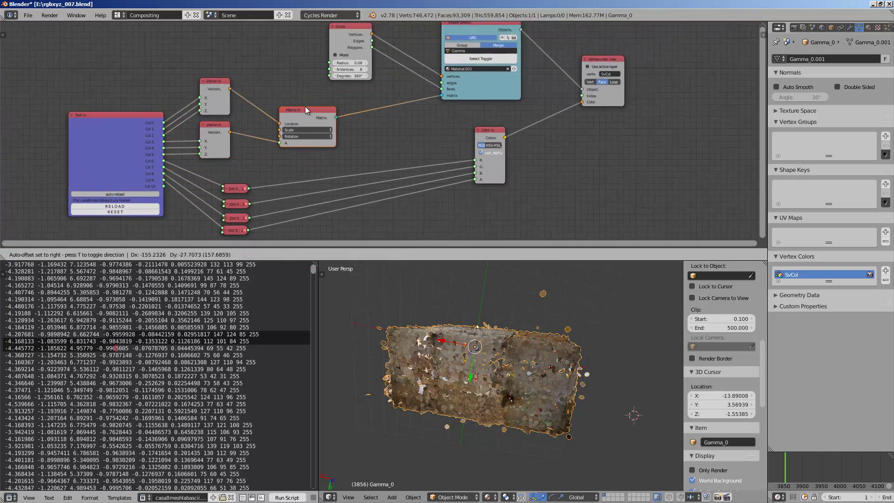
Compact the rest of the tree by moving the Circle, Viewer BMesh, Color in and Vertex color new nodes closer together.
{"action": "middle_click_drag", "start_coordinate": [305, 106], "coordinate": [294, 137]}
{"action": "scroll", "coordinate": [298, 126], "scroll_direction": "up", "scroll_amount": 1}
{"action": "left_click_drag", "start_coordinate": [336, 50], "coordinate": [312, 46]}
{"action": "left_click_drag", "start_coordinate": [431, 47], "coordinate": [355, 48]}
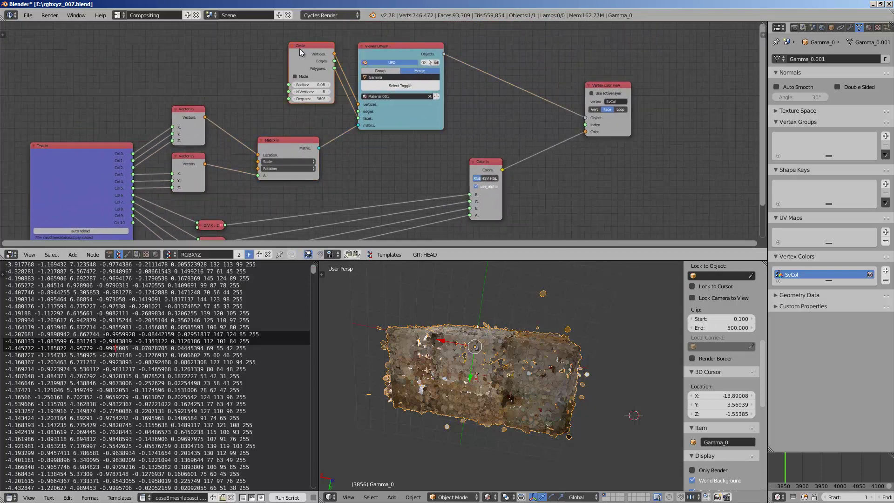
{"action": "left_click_drag", "start_coordinate": [300, 48], "coordinate": [260, 52]}
{"action": "left_click_drag", "start_coordinate": [481, 163], "coordinate": [419, 166]}
{"action": "middle_click_drag", "start_coordinate": [575, 98], "coordinate": [577, 64]}
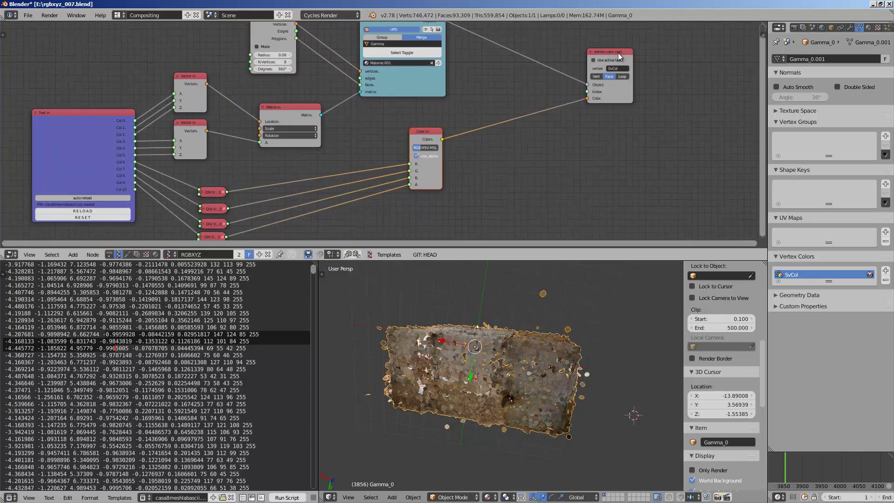
{"action": "left_click_drag", "start_coordinate": [618, 52], "coordinate": [548, 64]}
Nudge the Color in node slightly up and left, below the Viewer BMesh node.
{"action": "middle_click_drag", "start_coordinate": [482, 76], "coordinate": [466, 107]}
{"action": "scroll", "coordinate": [448, 124], "scroll_direction": "up", "scroll_amount": 2}
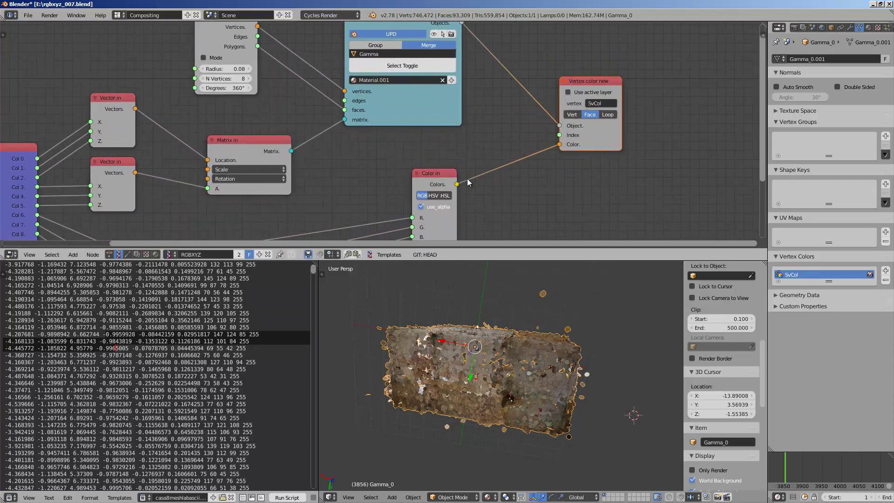
{"action": "middle_click_drag", "start_coordinate": [465, 151], "coordinate": [490, 149]}
{"action": "left_click_drag", "start_coordinate": [462, 175], "coordinate": [447, 163]}
{"action": "middle_click_drag", "start_coordinate": [446, 163], "coordinate": [468, 144]}
Set the current frame to 3900 and reveal the node editor's sidebar with the Sverchok tree settings.
{"action": "middle_click_drag", "start_coordinate": [511, 380], "coordinate": [539, 399]}
{"action": "left_click", "coordinate": [803, 465]}
{"action": "middle_click_drag", "start_coordinate": [755, 119], "coordinate": [637, 118]}
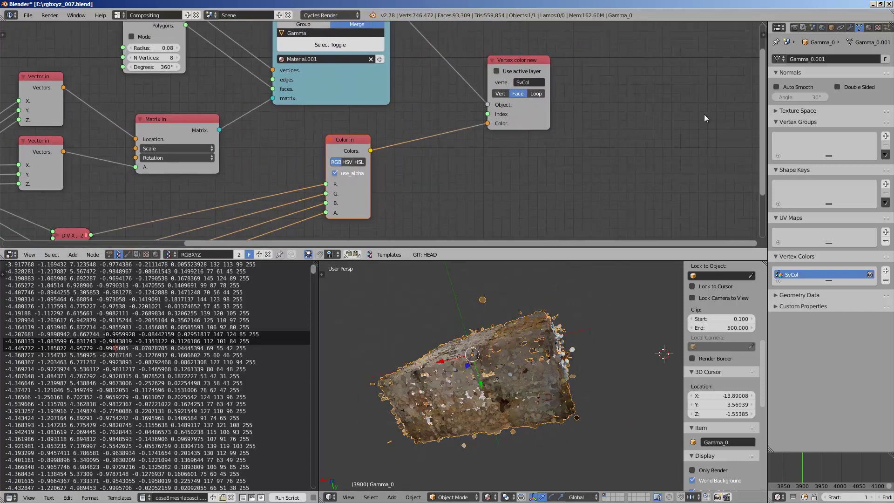
{"action": "left_click", "coordinate": [763, 35]}
{"action": "scroll", "coordinate": [726, 79], "scroll_direction": "up", "scroll_amount": 4}
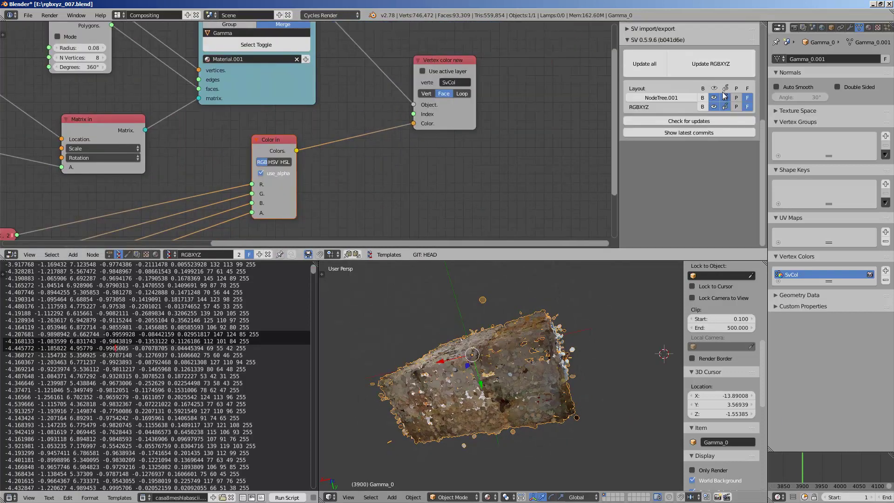
{"action": "scroll", "coordinate": [456, 151], "scroll_direction": "down", "scroll_amount": 5}
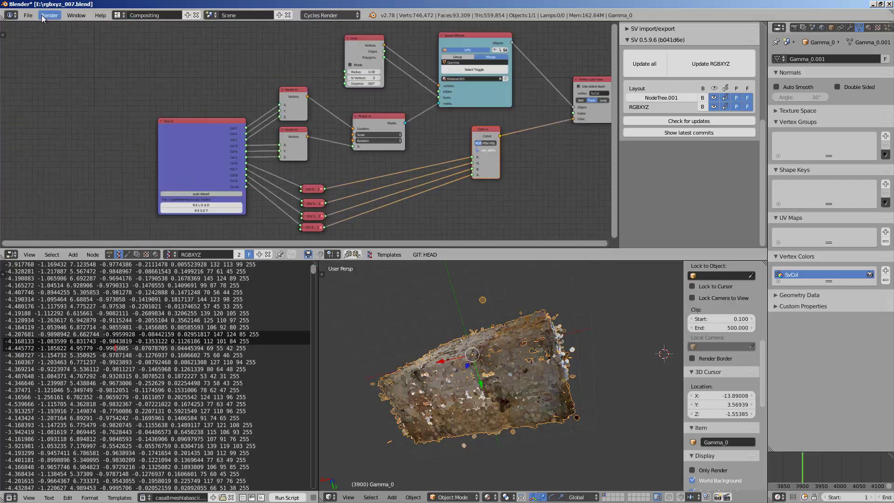
Save the project as a new incremental version named rgbxyz_008.blend.
{"action": "left_click", "coordinate": [29, 15]}
{"action": "left_click", "coordinate": [45, 96]}
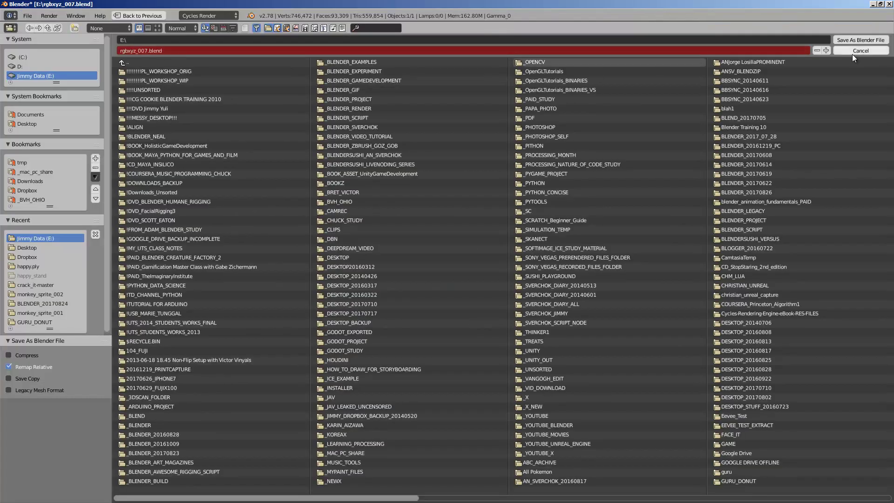
{"action": "left_click", "coordinate": [826, 50]}
{"action": "key", "text": "Return"}
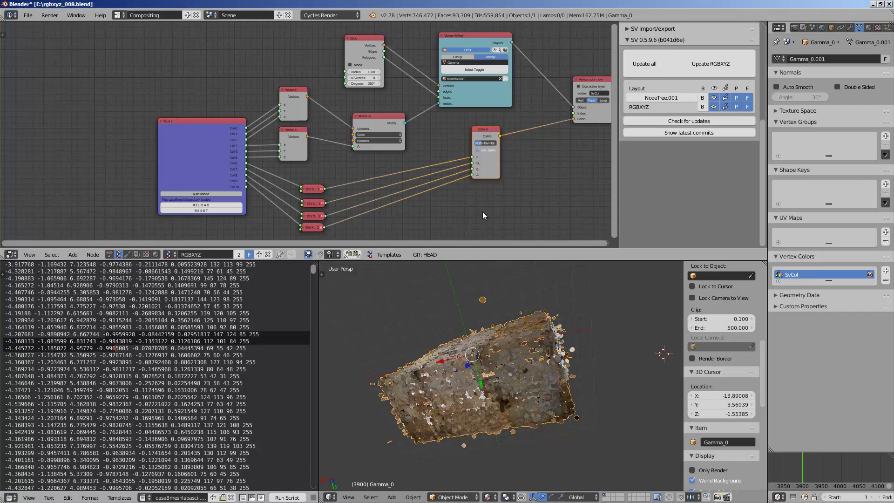
Disable use_alpha on the Color in node so the vertex colors work without an alpha channel.
{"action": "middle_click_drag", "start_coordinate": [513, 320], "coordinate": [518, 357]}
{"action": "scroll", "coordinate": [517, 345], "scroll_direction": "up", "scroll_amount": 5}
{"action": "middle_click_drag", "start_coordinate": [514, 315], "coordinate": [512, 275]}
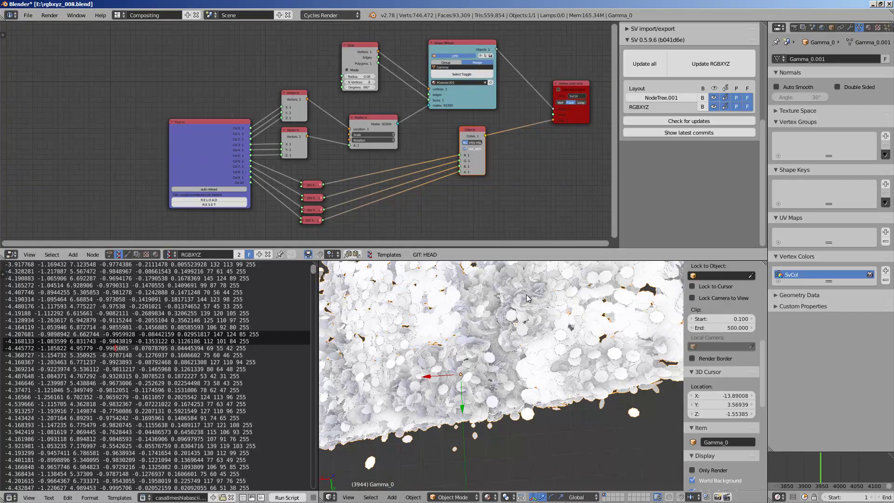
{"action": "scroll", "coordinate": [510, 274], "scroll_direction": "down", "scroll_amount": 4}
{"action": "middle_click_drag", "start_coordinate": [490, 120], "coordinate": [465, 133]}
{"action": "scroll", "coordinate": [464, 133], "scroll_direction": "up", "scroll_amount": 2}
{"action": "middle_click_drag", "start_coordinate": [433, 184], "coordinate": [379, 113]}
{"action": "scroll", "coordinate": [299, 180], "scroll_direction": "up", "scroll_amount": 1}
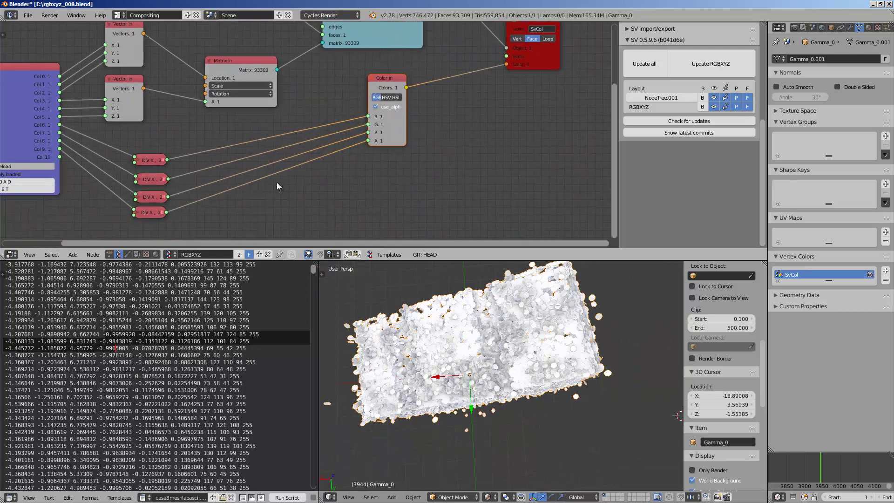
{"action": "scroll", "coordinate": [326, 152], "scroll_direction": "up", "scroll_amount": 2, "text": "shift"}
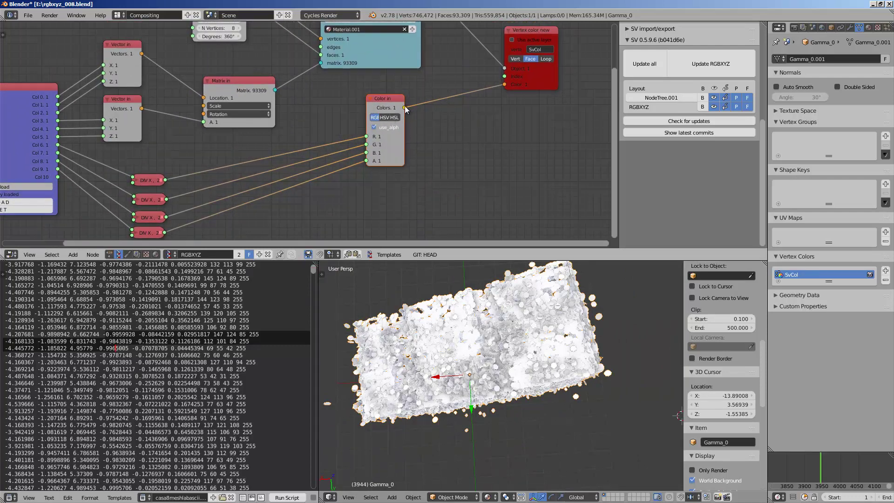
{"action": "left_click", "coordinate": [374, 127]}
{"action": "middle_click_drag", "start_coordinate": [519, 321], "coordinate": [260, 177]}
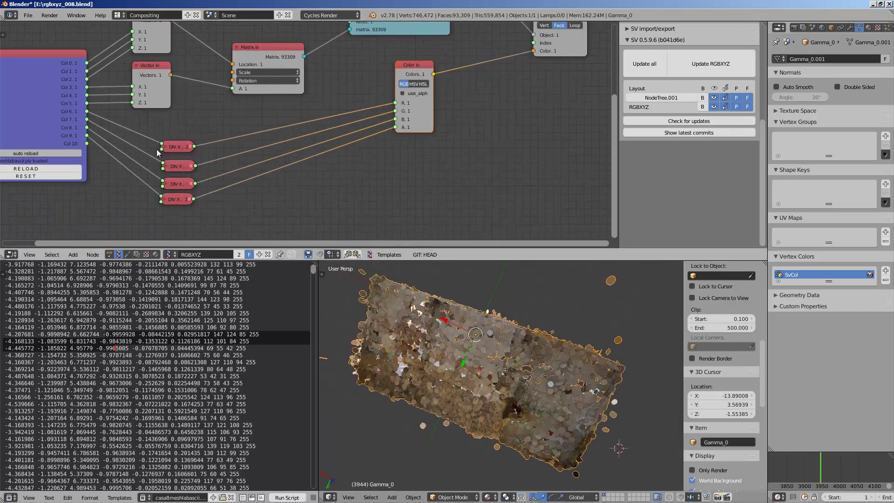
Examine the point data rows and the interior of the colored disc mesh at close range.
{"action": "left_click", "coordinate": [242, 298]}
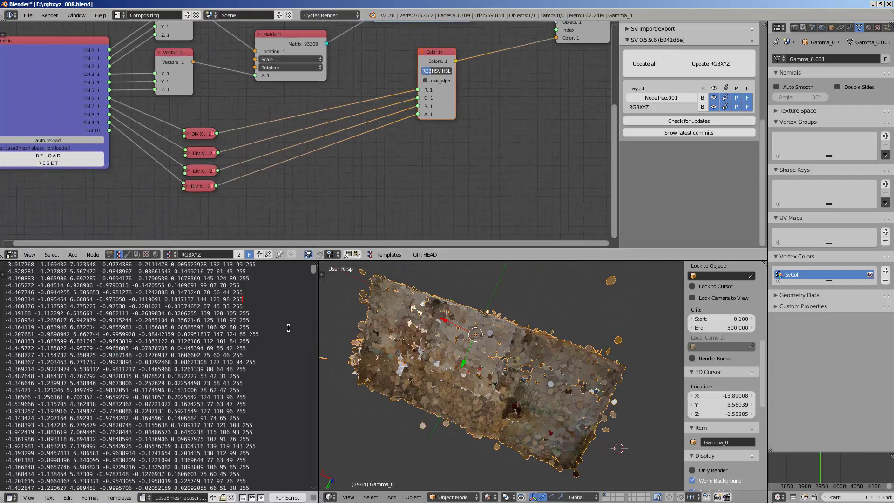
{"action": "mouse_move", "coordinate": [311, 278]}
{"action": "left_mouse_down"}
{"action": "mouse_move", "coordinate": [314, 410]}
{"action": "mouse_move", "coordinate": [315, 270]}
{"action": "left_mouse_up"}
{"action": "middle_click_drag", "start_coordinate": [428, 302], "coordinate": [482, 323]}
{"action": "scroll", "coordinate": [513, 349], "scroll_direction": "up", "scroll_amount": 10}
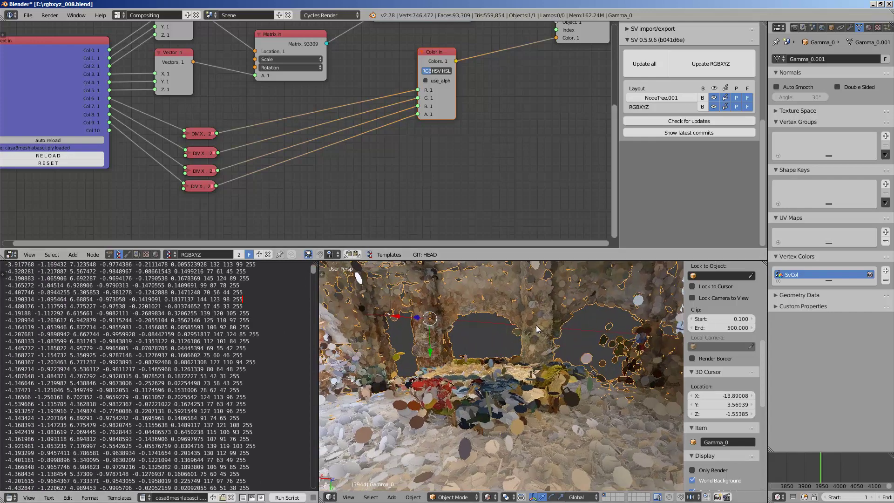
{"action": "scroll", "coordinate": [524, 343], "scroll_direction": "down", "scroll_amount": 2}
Save the changes to the current Blender file and view the whole disc mesh again.
{"action": "left_click", "coordinate": [28, 15]}
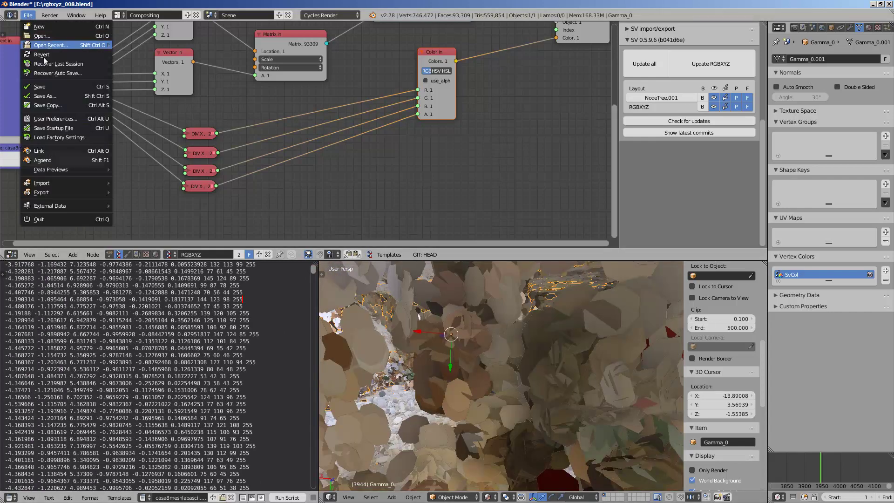
{"action": "left_click", "coordinate": [51, 87]}
{"action": "scroll", "coordinate": [348, 302], "scroll_direction": "down", "scroll_amount": 8}
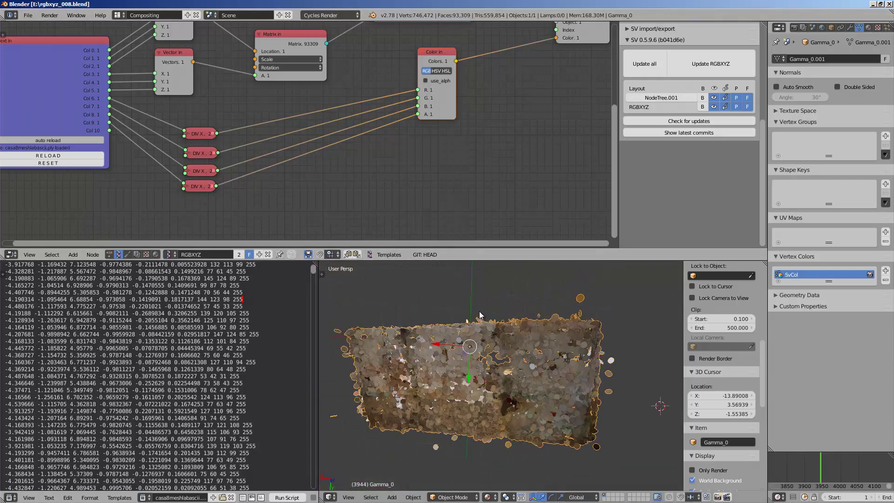
Enlarge the node editor area downward and narrow its sidebar to make room for the full node tree.
{"action": "middle_click_drag", "start_coordinate": [334, 306], "coordinate": [397, 256]}
{"action": "scroll", "coordinate": [344, 220], "scroll_direction": "down", "scroll_amount": 2}
{"action": "scroll", "coordinate": [344, 221], "scroll_direction": "up", "scroll_amount": 1}
{"action": "middle_click_drag", "start_coordinate": [344, 221], "coordinate": [366, 257]}
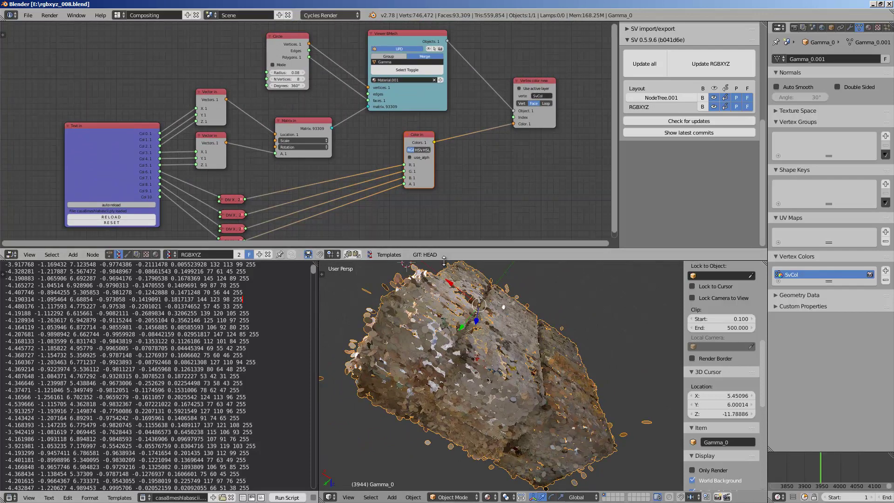
{"action": "left_click_drag", "start_coordinate": [407, 260], "coordinate": [406, 362]}
{"action": "scroll", "coordinate": [494, 247], "scroll_direction": "up", "scroll_amount": 1}
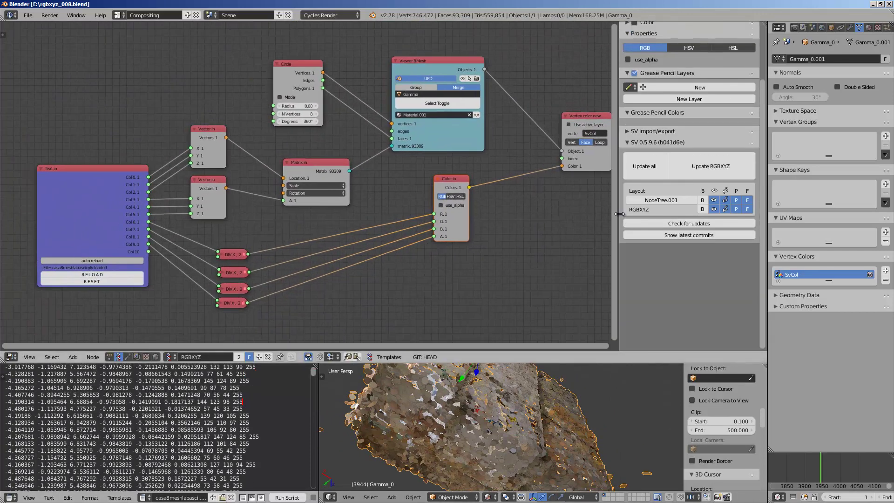
{"action": "left_click_drag", "start_coordinate": [623, 216], "coordinate": [697, 217]}
{"action": "scroll", "coordinate": [299, 214], "scroll_direction": "up", "scroll_amount": 1}
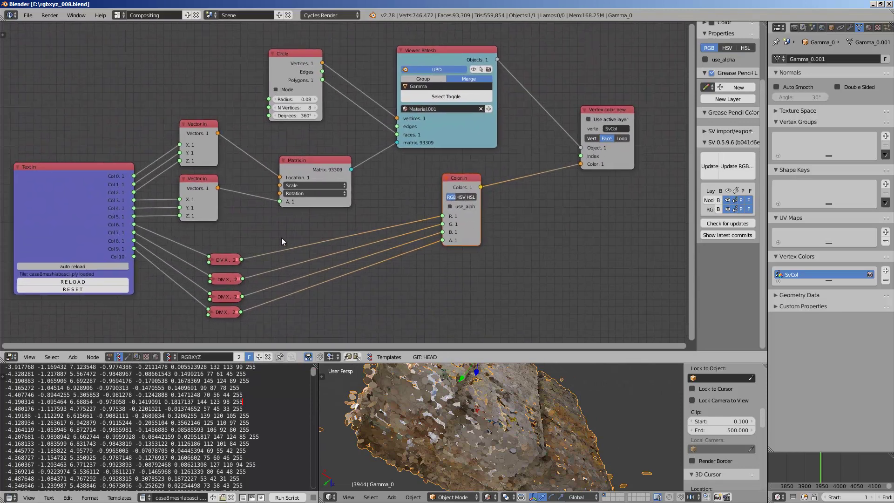
Center the node tree and take a screen capture of the region covering all its nodes.
{"action": "middle_click_drag", "start_coordinate": [244, 224], "coordinate": [279, 218]}
{"action": "left_click_drag", "start_coordinate": [131, 388], "coordinate": [142, 411]}
{"action": "left_click", "coordinate": [141, 409]}
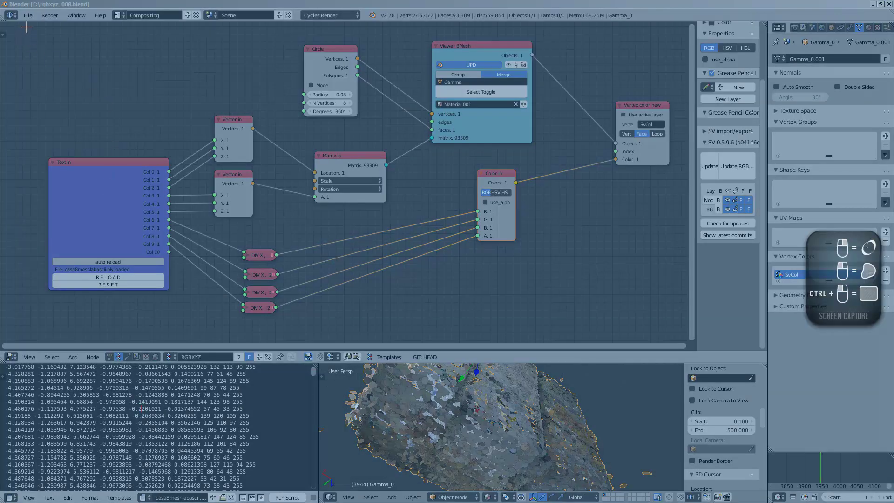
{"action": "left_click_drag", "start_coordinate": [26, 27], "coordinate": [686, 326]}
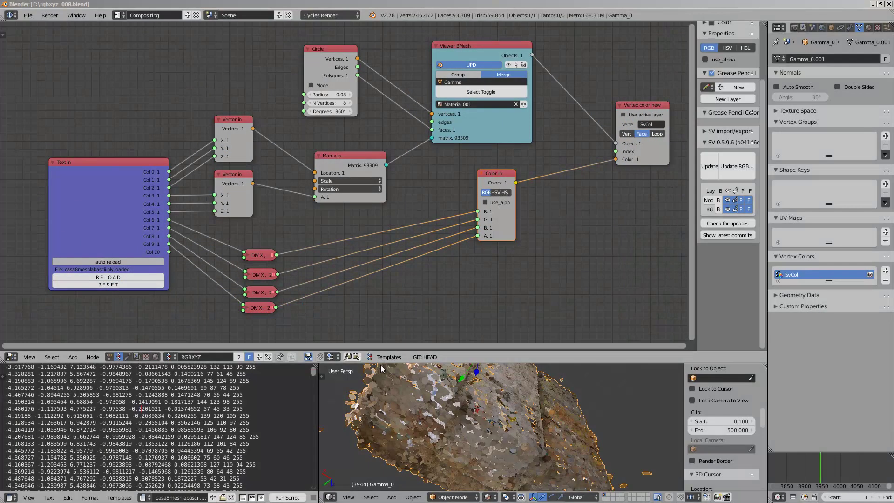
Shrink the node editor area to give the 3D view more height, and view the disc mesh from another angle.
{"action": "left_click_drag", "start_coordinate": [381, 363], "coordinate": [381, 234]}
{"action": "middle_click_drag", "start_coordinate": [381, 234], "coordinate": [472, 319]}
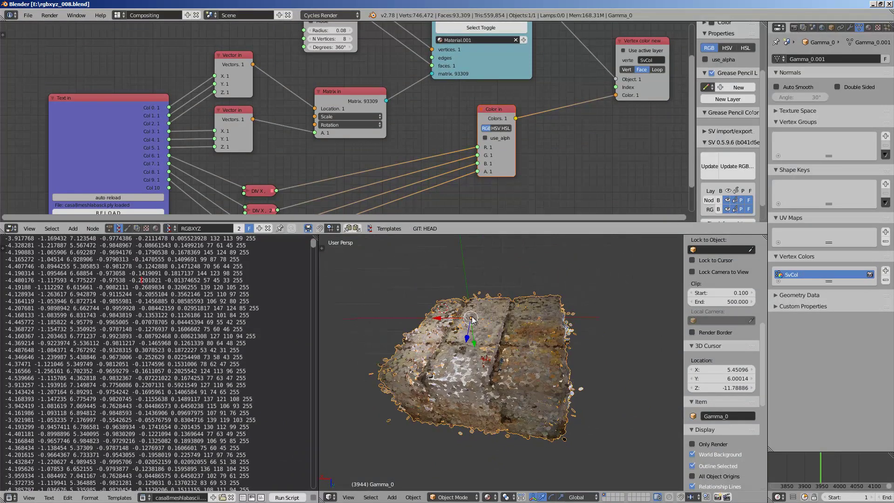